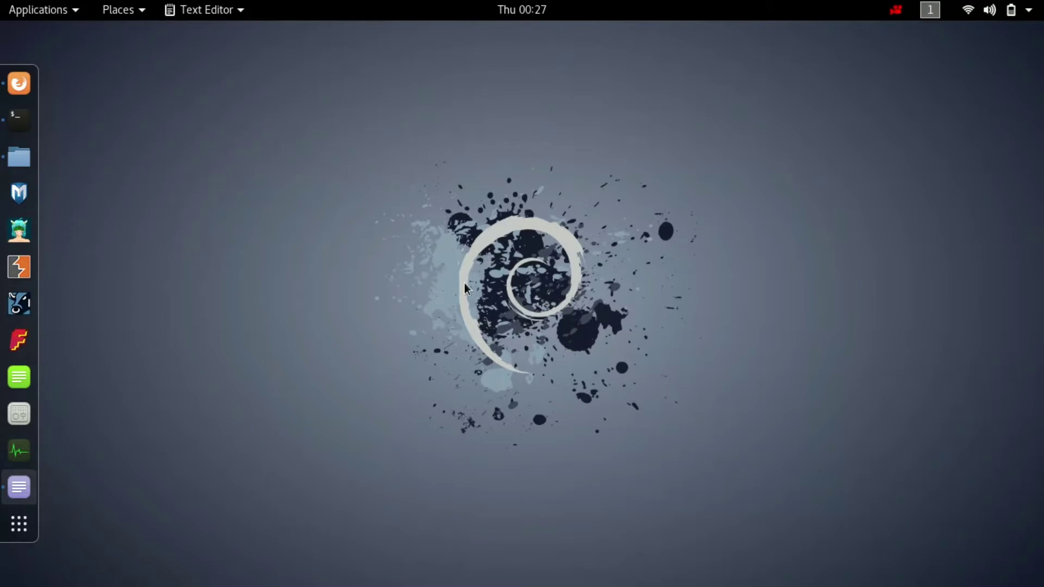
- Run 'whois google.com' in a new Terminal window
{"action": "left_click", "coordinate": [16, 128]}
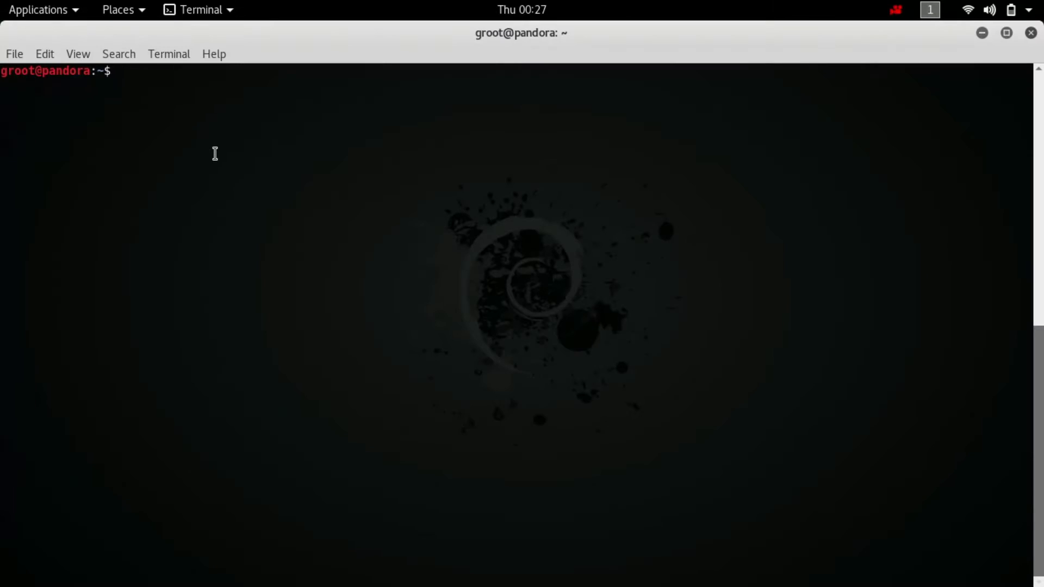
{"action": "type", "text": "hwo"}
{"action": "key", "text": "BackSpace"}
{"action": "key", "text": "BackSpace"}
{"action": "key", "text": "BackSpace"}
{"action": "type", "text": "whois"}
{"action": "type", "text": "google.com"}
{"action": "key", "text": "Return"}
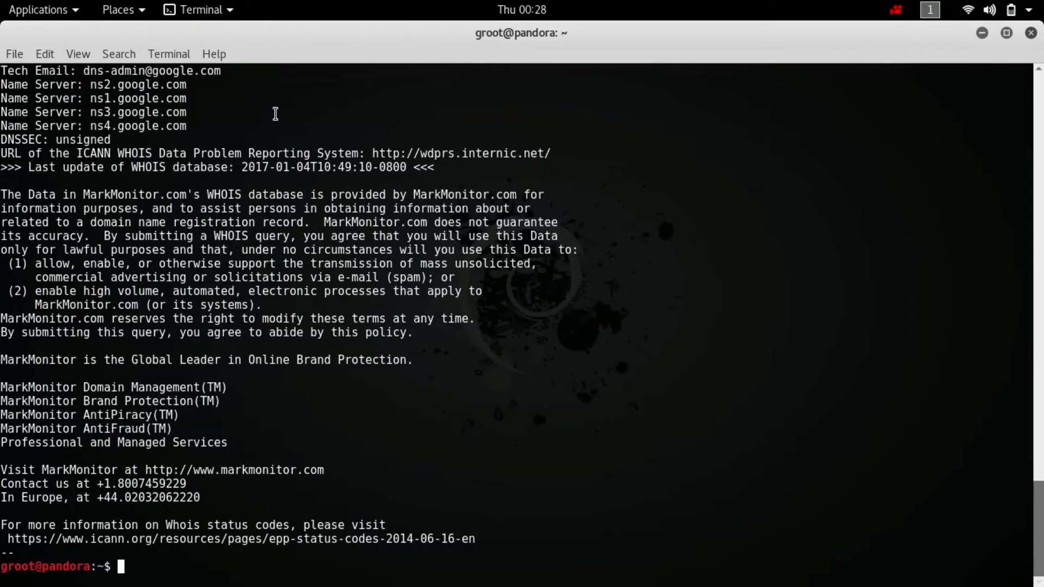
- Review the whois record, highlighting the Registry Domain ID, registrant phone and admin e-mail lines
{"action": "scroll", "coordinate": [242, 250], "scroll_direction": "up", "scroll_amount": 10}
{"action": "scroll", "coordinate": [242, 250], "scroll_direction": "up", "scroll_amount": 10}
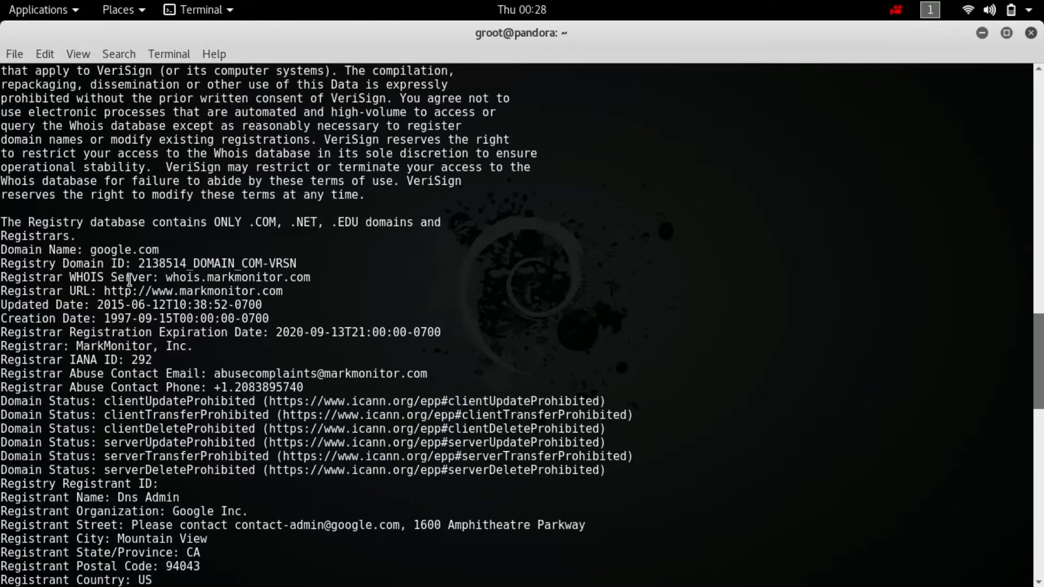
{"action": "left_click_drag", "start_coordinate": [137, 265], "coordinate": [187, 265]}
{"action": "left_click", "coordinate": [315, 303]}
{"action": "scroll", "coordinate": [88, 311], "scroll_direction": "down", "scroll_amount": 3}
{"action": "scroll", "coordinate": [161, 321], "scroll_direction": "down", "scroll_amount": 3}
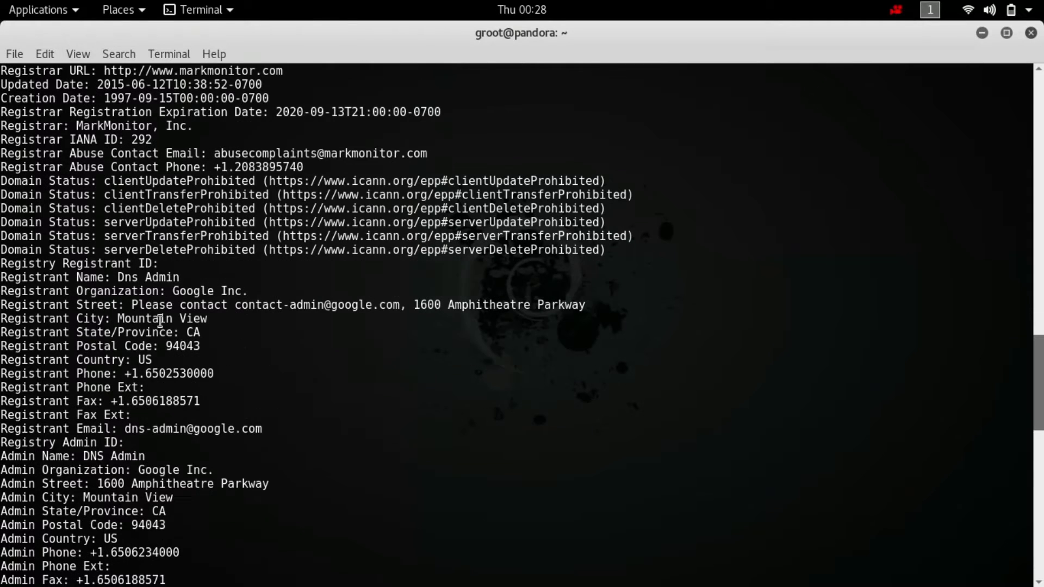
{"action": "left_click_drag", "start_coordinate": [124, 406], "coordinate": [187, 384]}
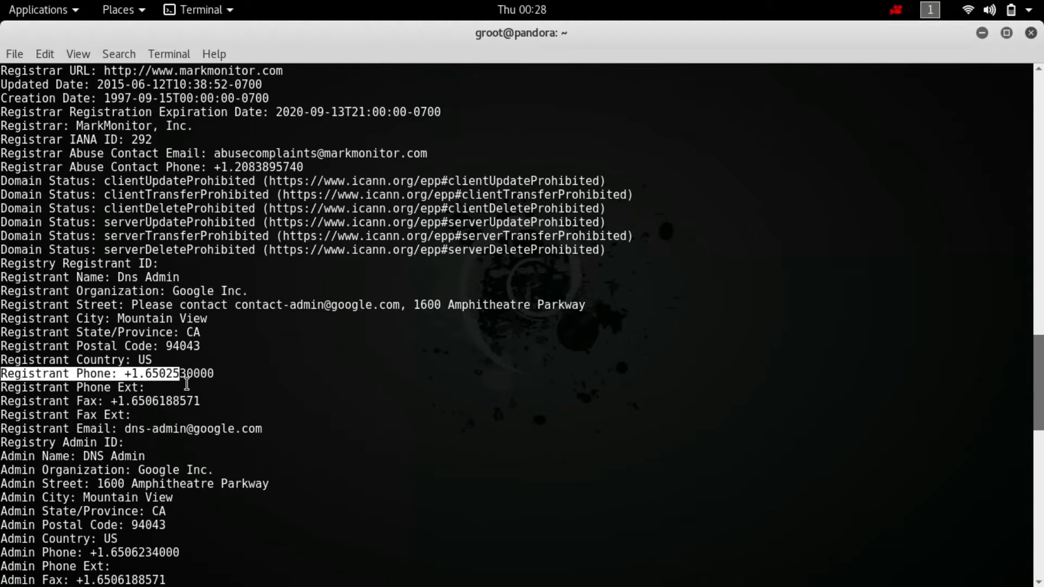
{"action": "left_click", "coordinate": [188, 388]}
{"action": "scroll", "coordinate": [183, 376], "scroll_direction": "down", "scroll_amount": 3}
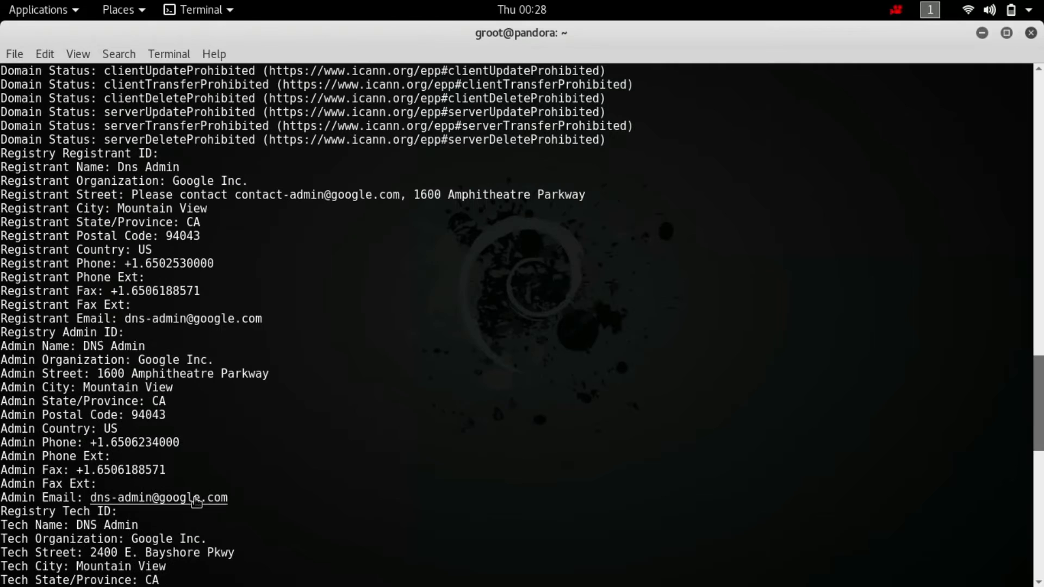
{"action": "left_click_drag", "start_coordinate": [91, 508], "coordinate": [231, 509]}
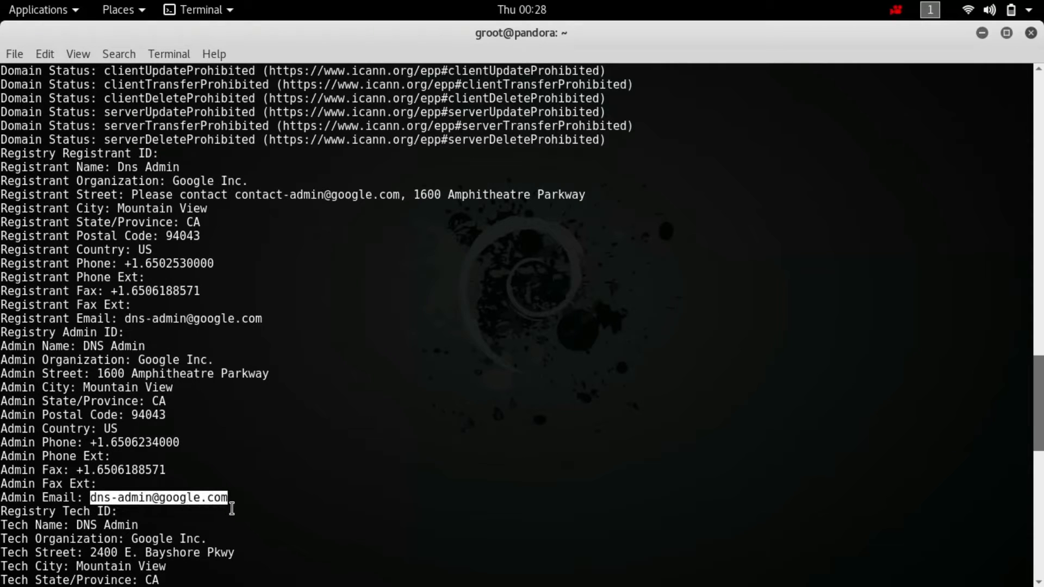
{"action": "left_click", "coordinate": [268, 482]}
{"action": "scroll", "coordinate": [240, 454], "scroll_direction": "down", "scroll_amount": 4}
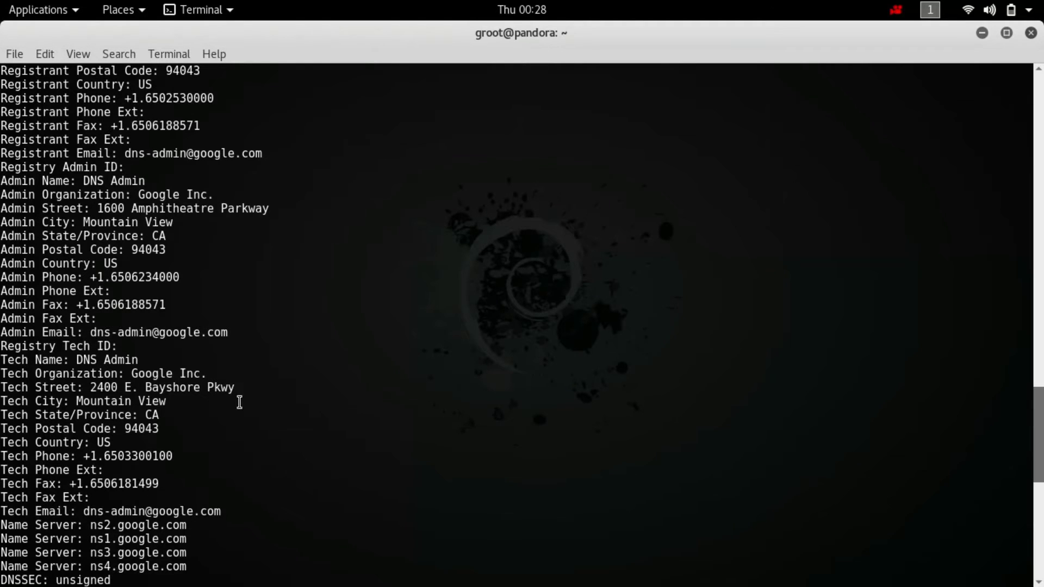
- Clear the terminal output and minimize the Terminal to the desktop
{"action": "type", "text": "clear"}
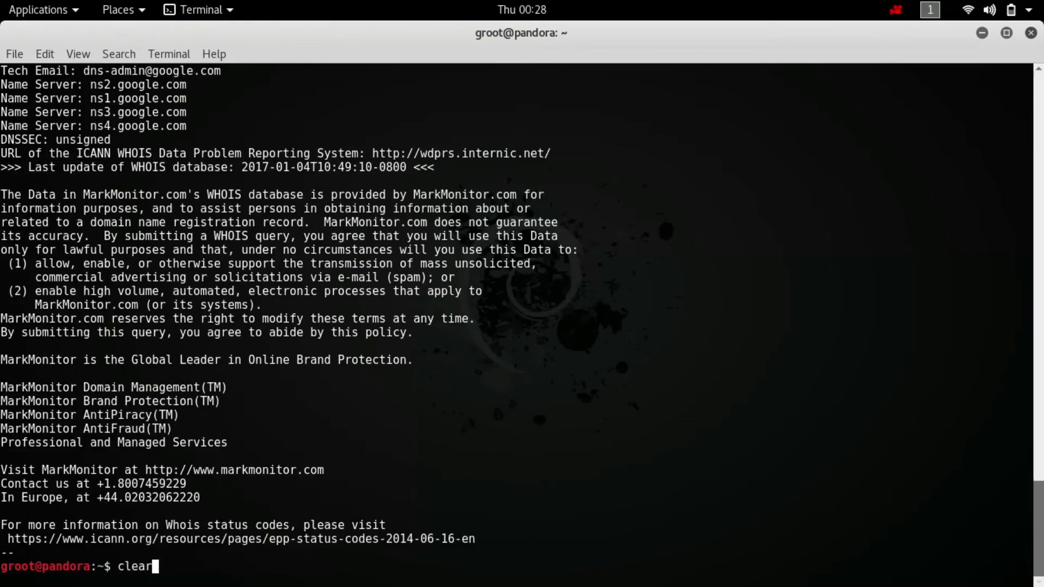
{"action": "key", "text": "Return"}
{"action": "left_click", "coordinate": [981, 36]}
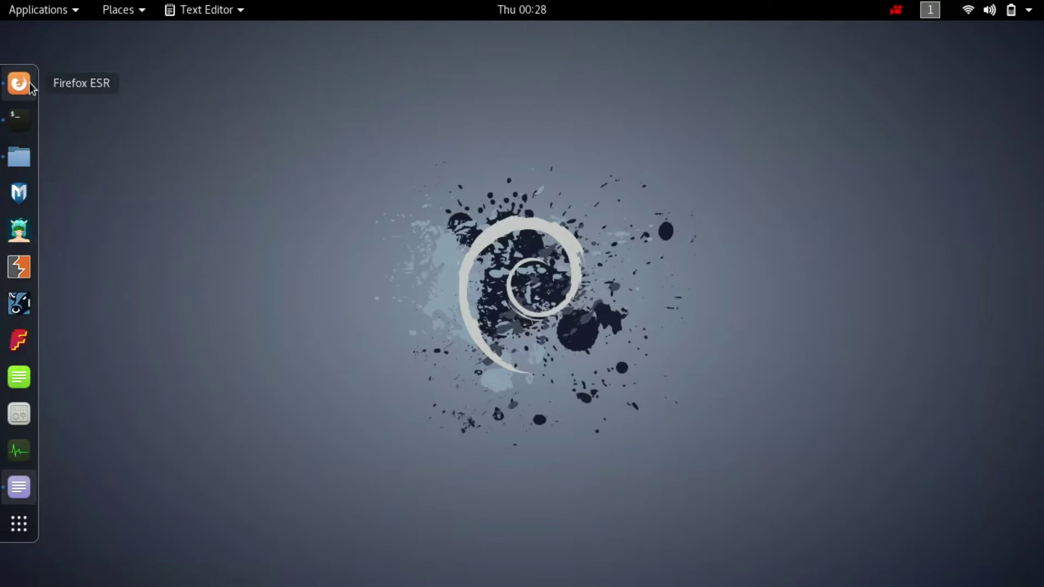
- Go to Shodan in Firefox ESR and enter facebook.com in its search box
{"action": "left_click", "coordinate": [19, 83]}
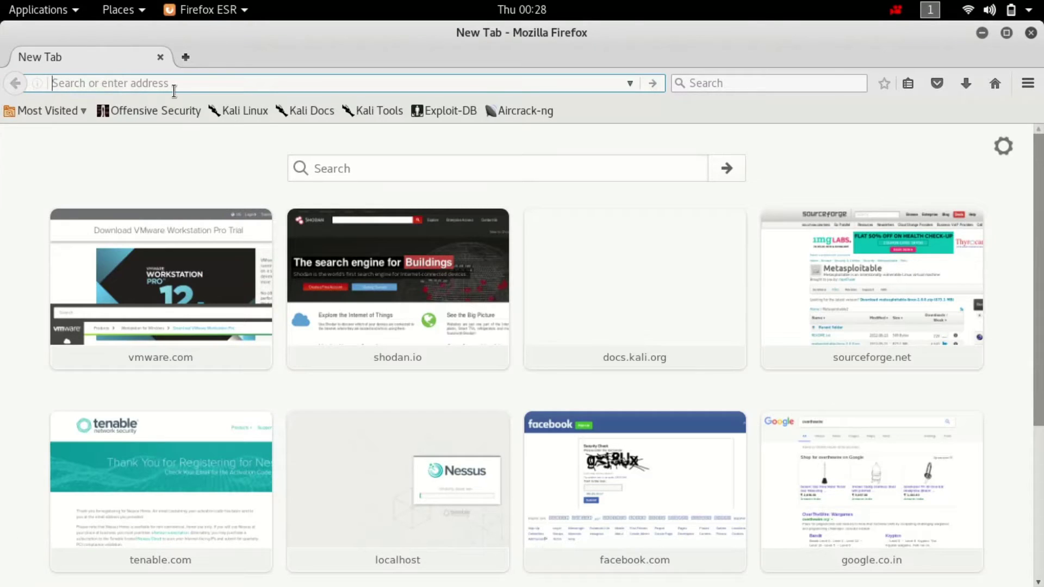
{"action": "type", "text": "shodan.io"}
{"action": "key", "text": "Return"}
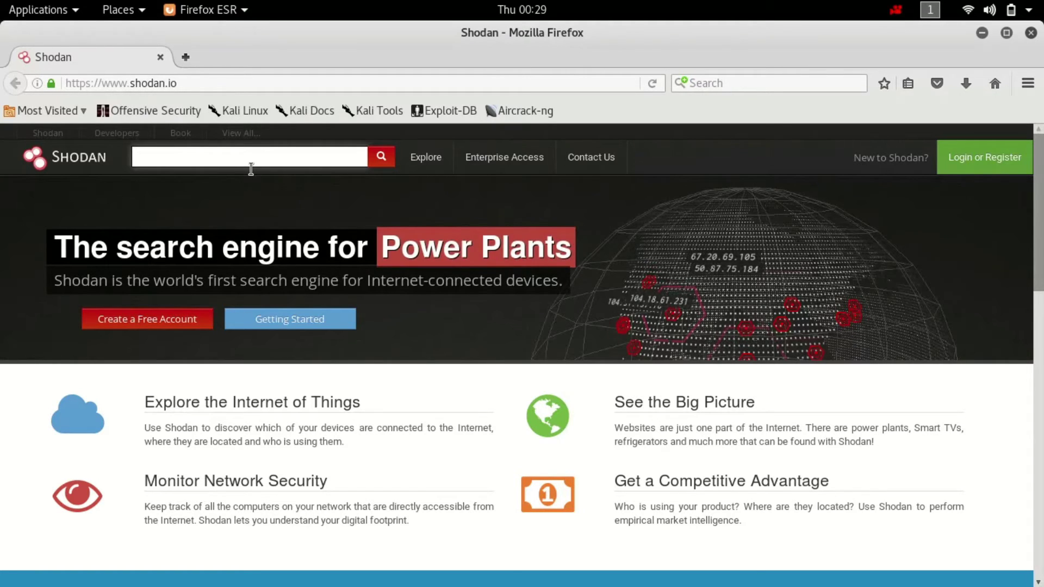
{"action": "type", "text": "facebook.com"}
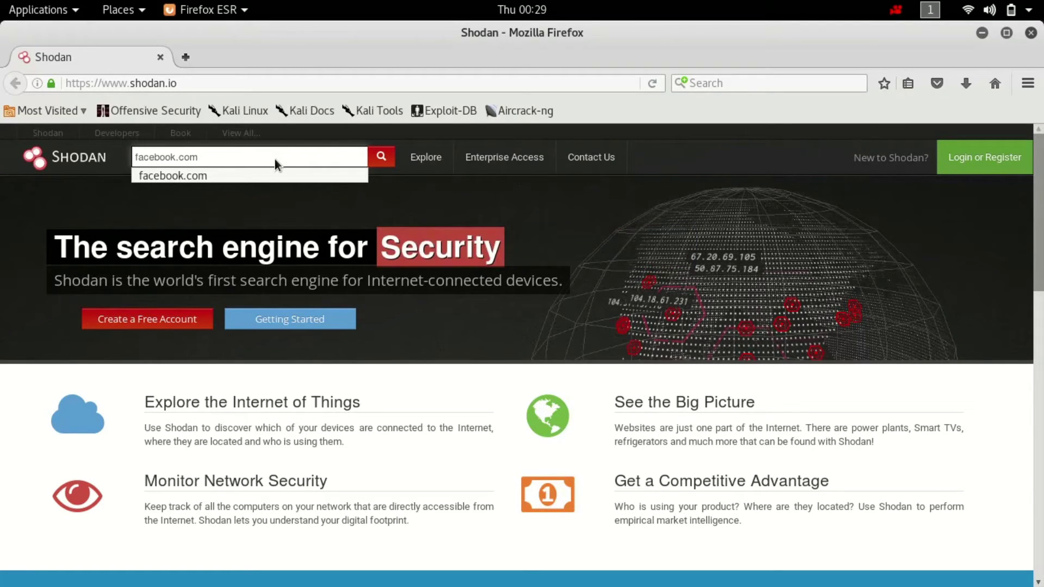
- Run the facebook.com Shodan search and inspect the HTTP redirect location and SSL certificate issuer
{"action": "key", "text": "Return"}
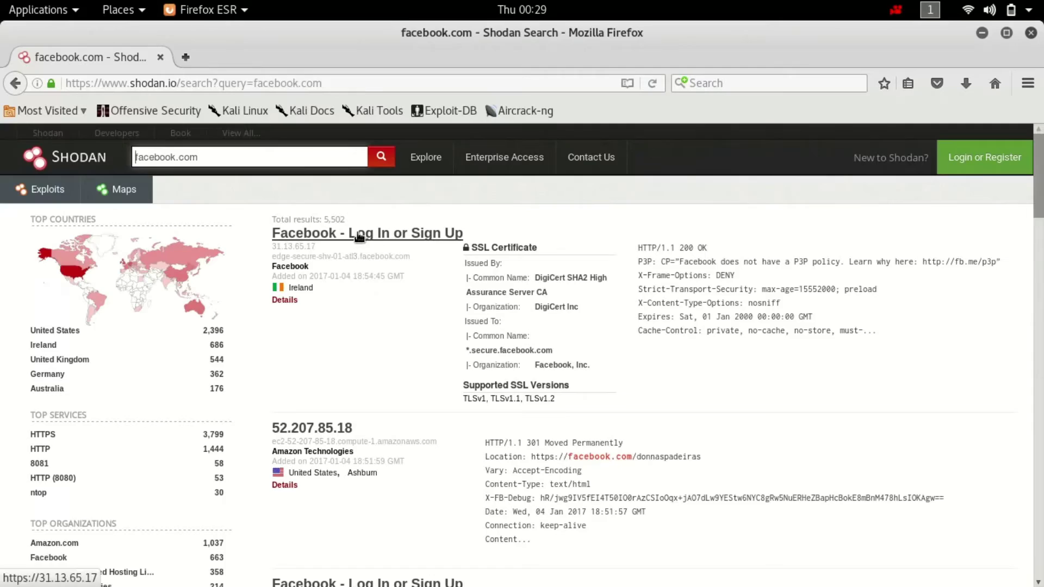
{"action": "scroll", "coordinate": [359, 237], "scroll_direction": "down", "scroll_amount": 5}
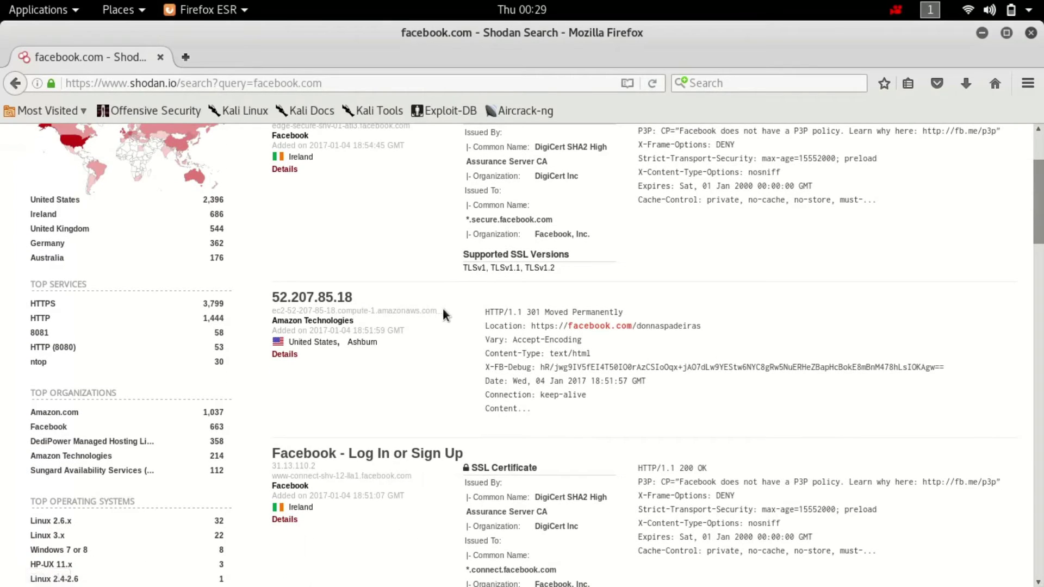
{"action": "left_click_drag", "start_coordinate": [564, 326], "coordinate": [671, 334]}
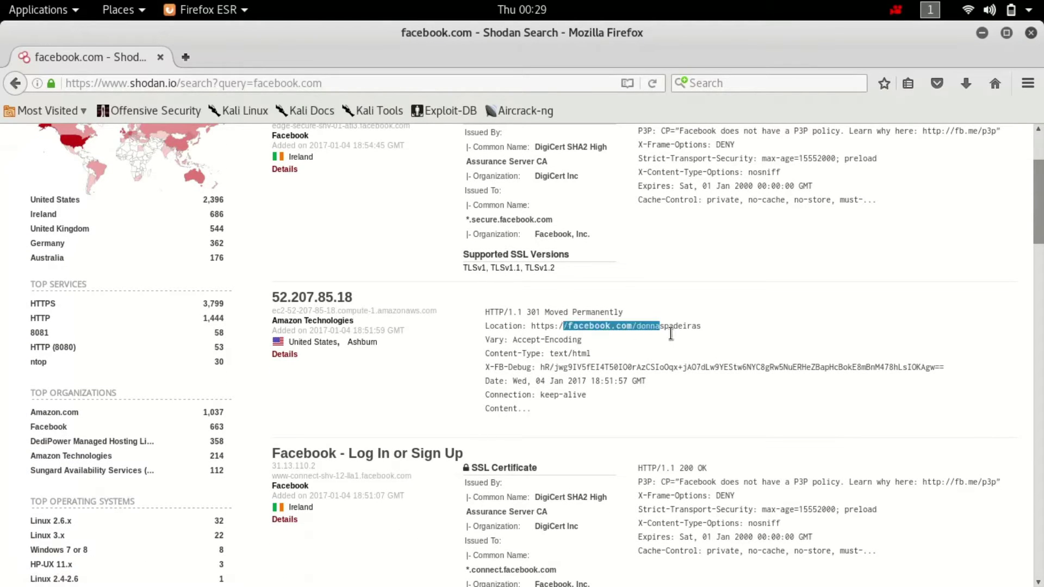
{"action": "left_click", "coordinate": [597, 353]}
{"action": "scroll", "coordinate": [473, 424], "scroll_direction": "down", "scroll_amount": 5}
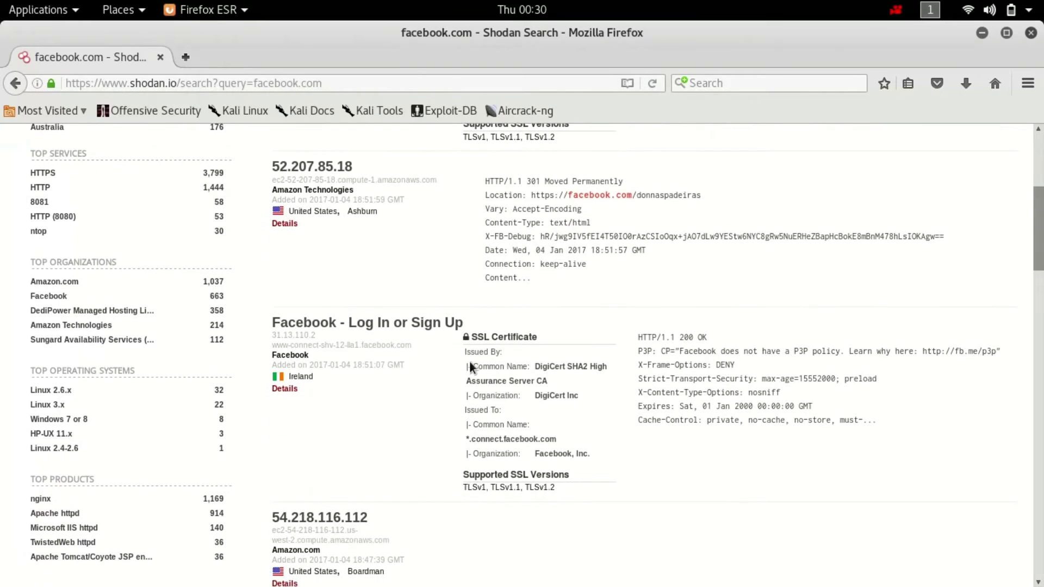
{"action": "left_click_drag", "start_coordinate": [493, 380], "coordinate": [491, 395]}
{"action": "scroll", "coordinate": [496, 403], "scroll_direction": "down", "scroll_amount": 4}
{"action": "scroll", "coordinate": [496, 402], "scroll_direction": "down", "scroll_amount": 3}
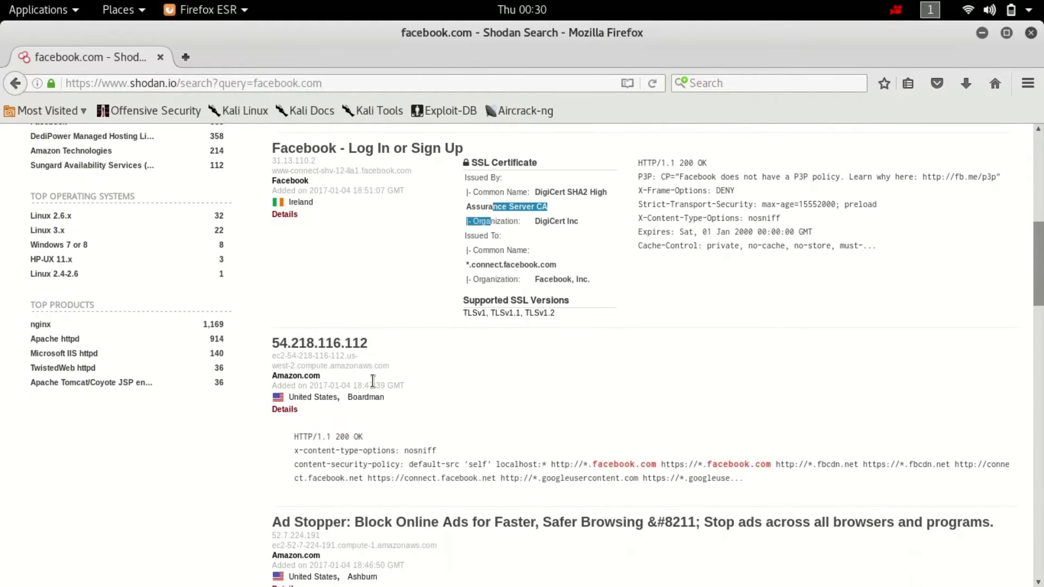
{"action": "scroll", "coordinate": [587, 283], "scroll_direction": "up", "scroll_amount": 3}
{"action": "left_click", "coordinate": [631, 299]}
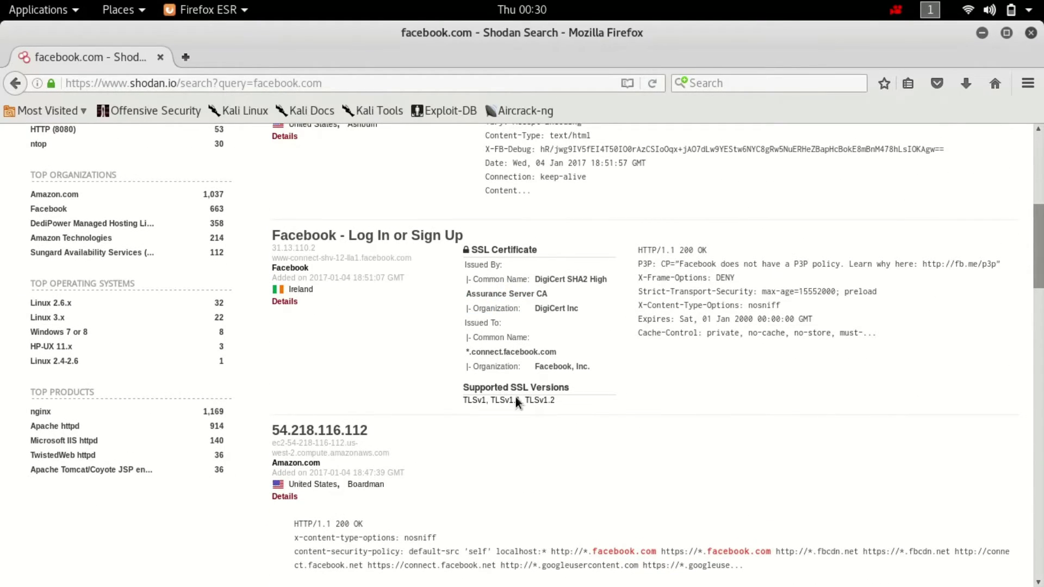
{"action": "left_click_drag", "start_coordinate": [536, 279], "coordinate": [490, 294]}
{"action": "left_click", "coordinate": [534, 372]}
- Install the Shodan Firefox Add-on from the add-ons manager and return to the facebook.com results
{"action": "left_click", "coordinate": [1026, 85]}
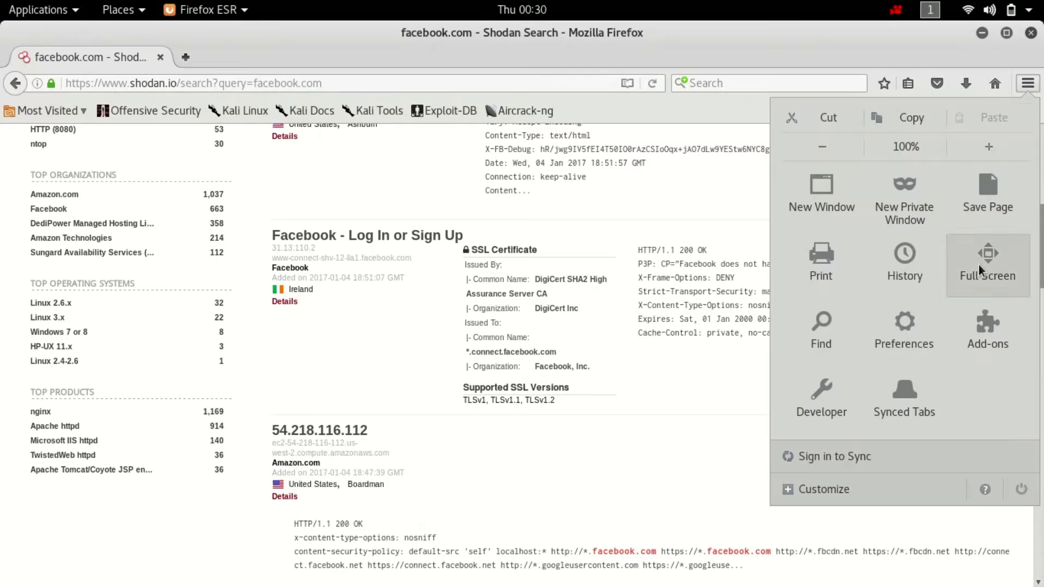
{"action": "left_click", "coordinate": [1003, 348]}
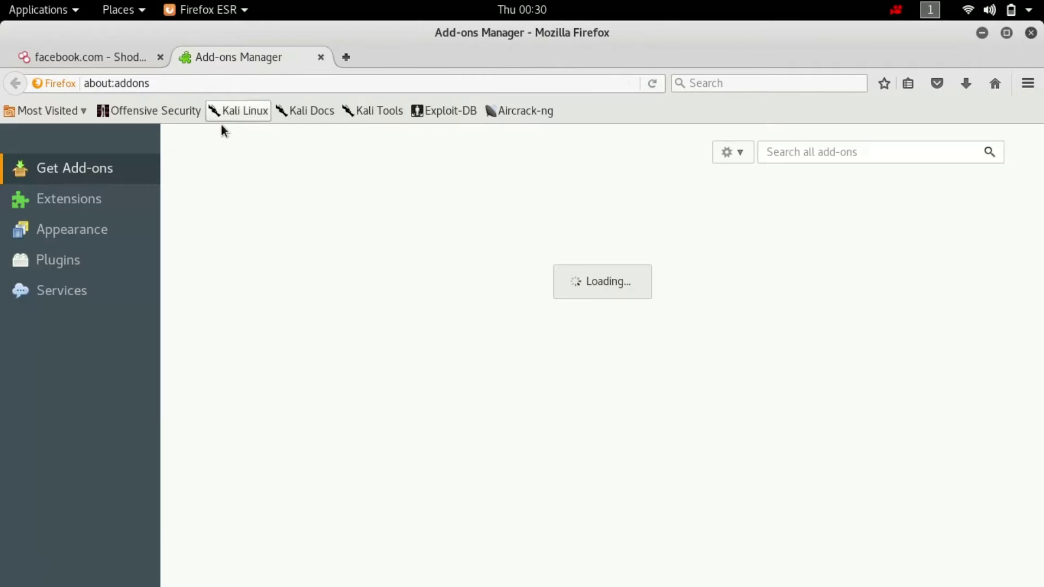
{"action": "left_click", "coordinate": [841, 161]}
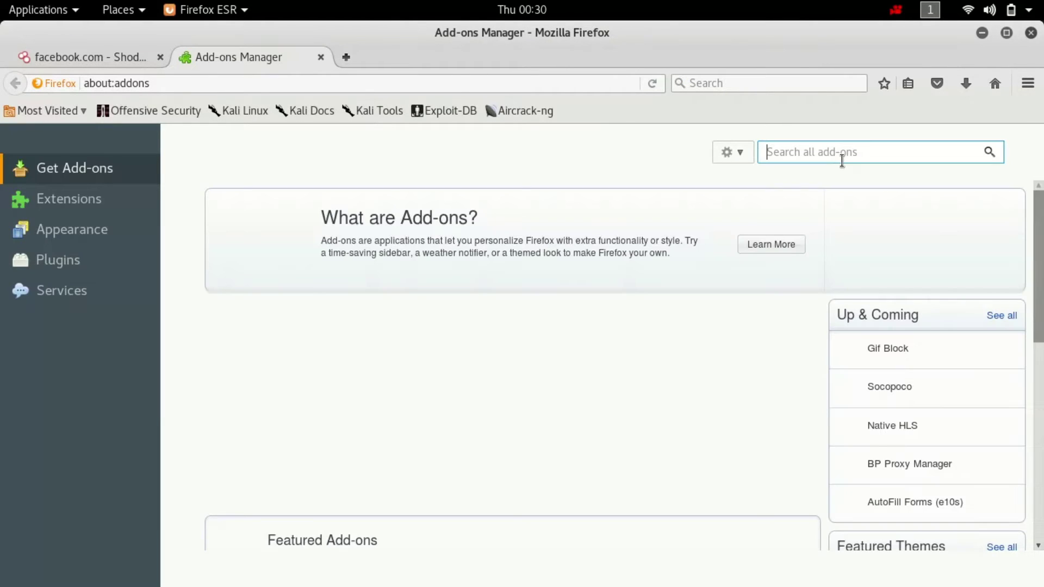
{"action": "type", "text": "shodan"}
{"action": "key", "text": "Return"}
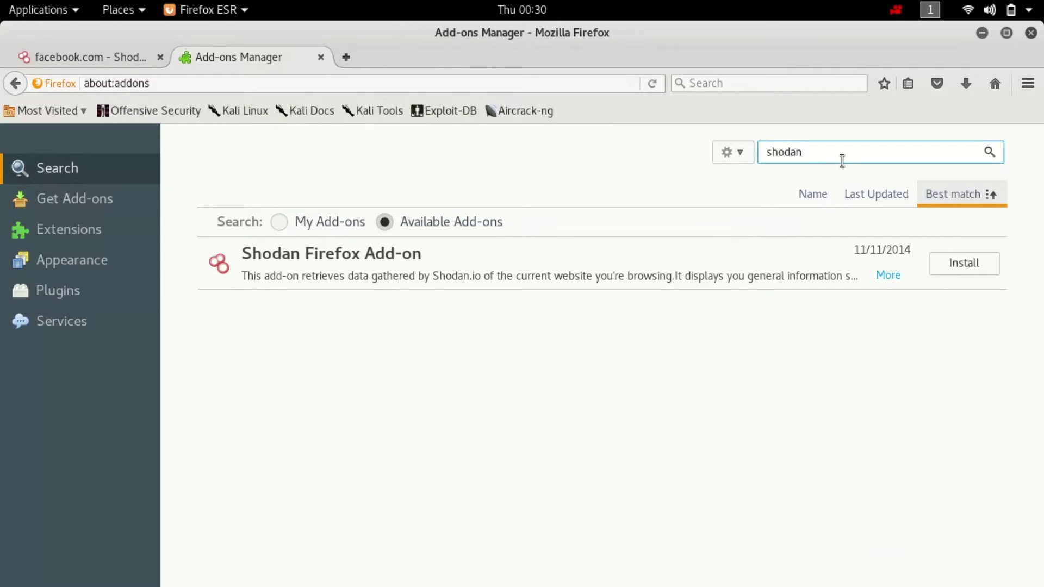
{"action": "left_click", "coordinate": [949, 271]}
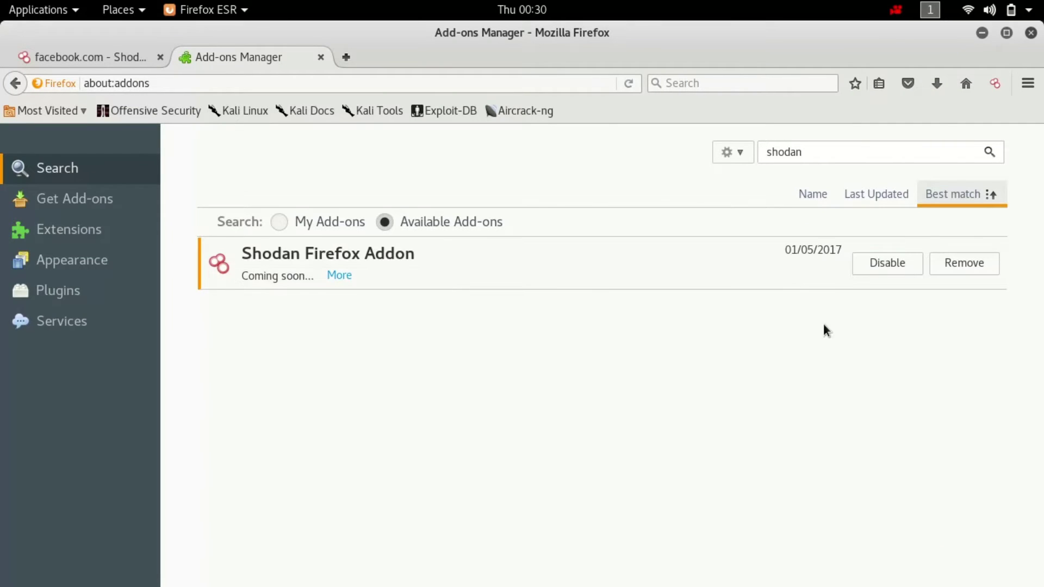
{"action": "left_click", "coordinate": [128, 64]}
- Load google.com in the current tab
{"action": "left_click", "coordinate": [111, 83]}
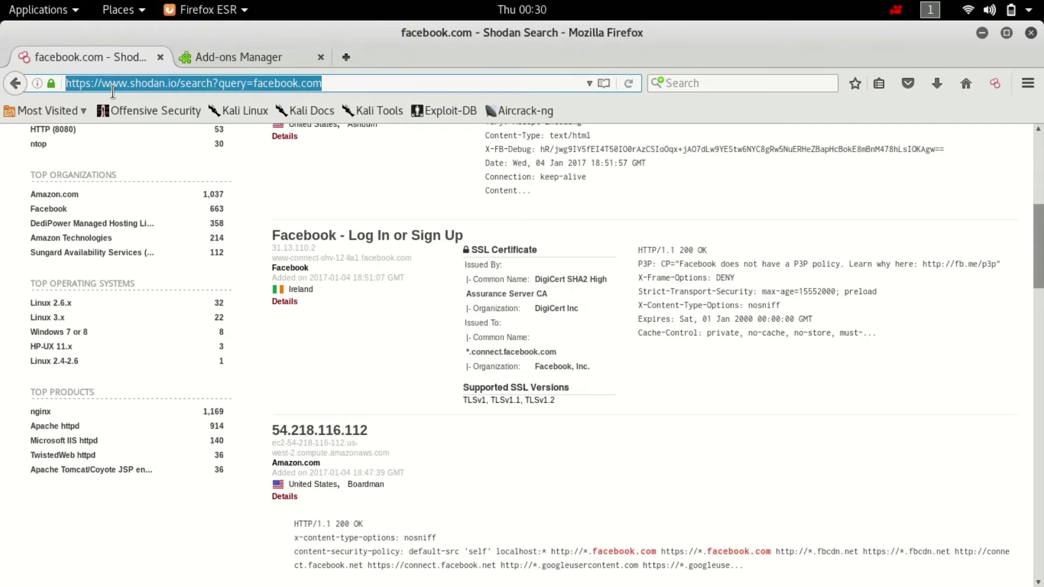
{"action": "type", "text": "google.com"}
{"action": "key", "text": "Return"}
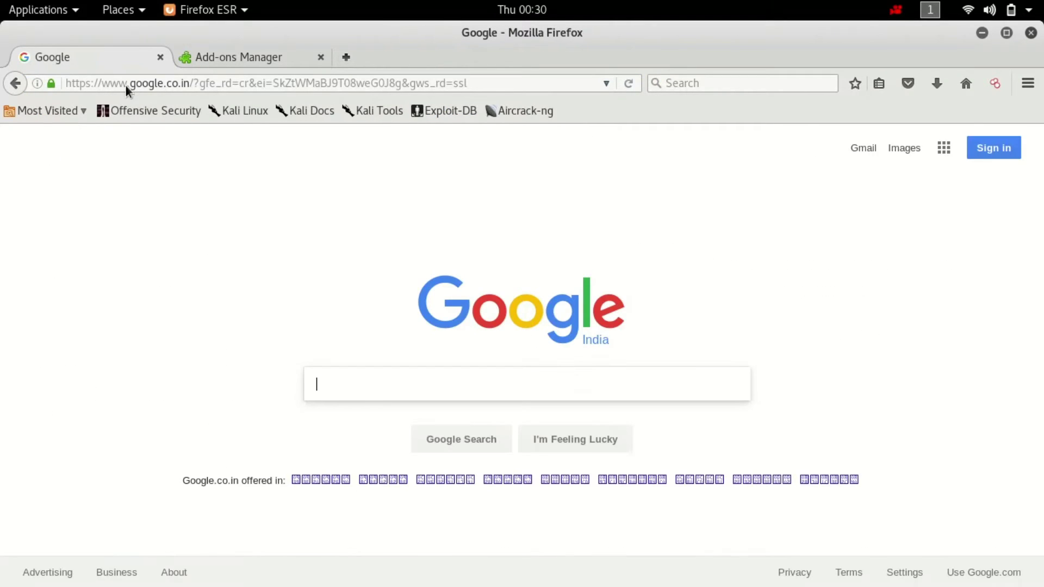
- Check the Shodan extension's host info (Mountain View, Google) and open the full 216.58.194.131 report
{"action": "left_click", "coordinate": [987, 97]}
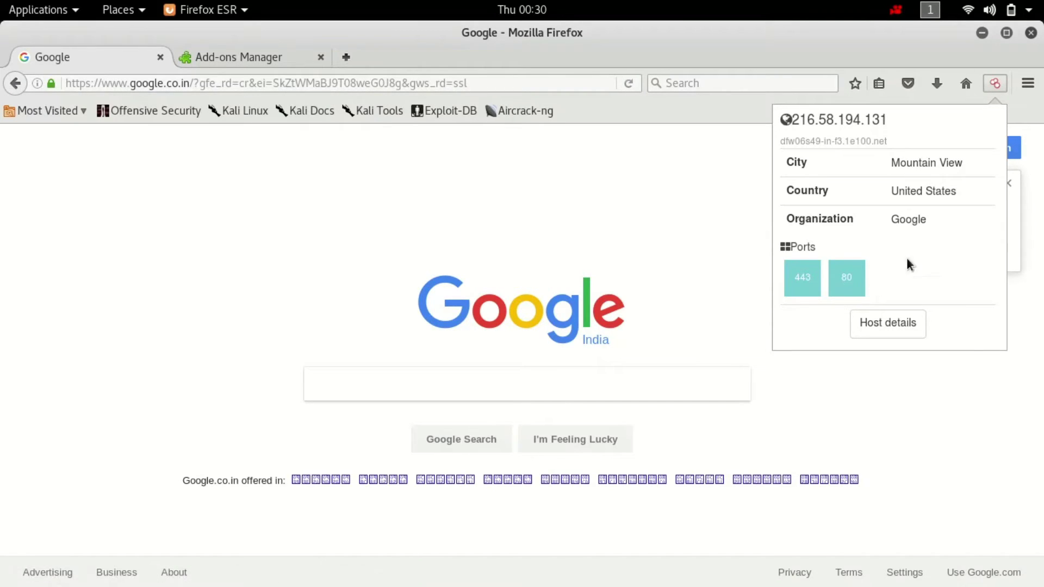
{"action": "left_click_drag", "start_coordinate": [905, 163], "coordinate": [962, 163]}
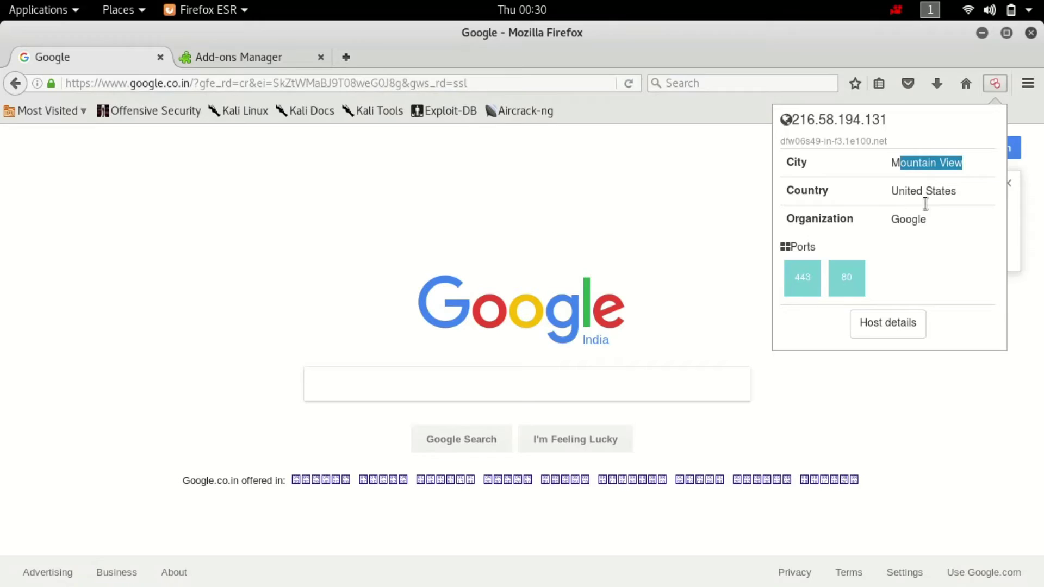
{"action": "triple_click", "coordinate": [899, 232]}
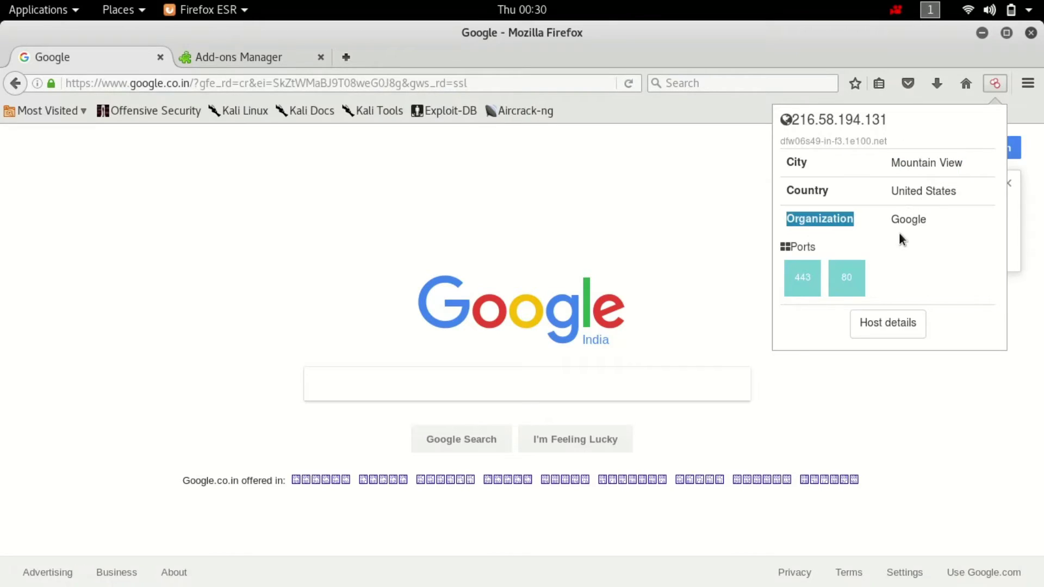
{"action": "left_click", "coordinate": [905, 335]}
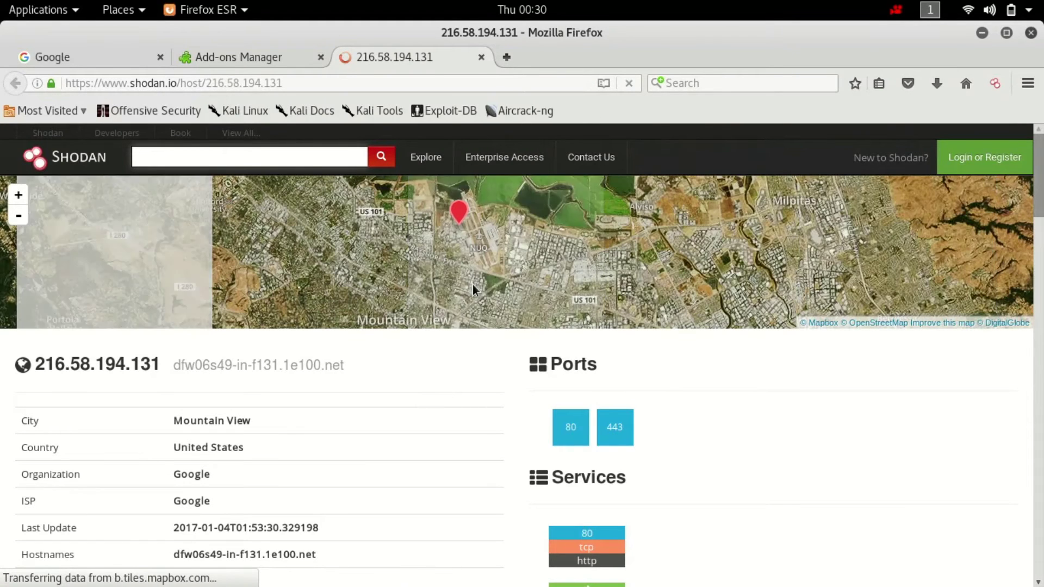
- Review the port 80/443 responses and highlight the *.google.com certificate's Subject Alternative Name list
{"action": "scroll", "coordinate": [463, 441], "scroll_direction": "down", "scroll_amount": 3}
{"action": "scroll", "coordinate": [462, 426], "scroll_direction": "down", "scroll_amount": 6}
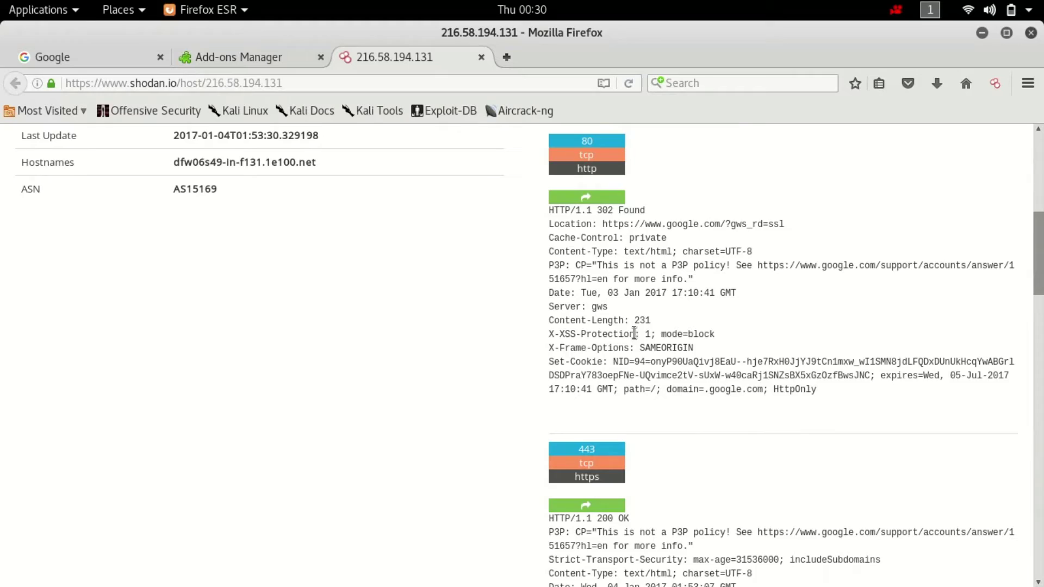
{"action": "scroll", "coordinate": [634, 333], "scroll_direction": "down", "scroll_amount": 15}
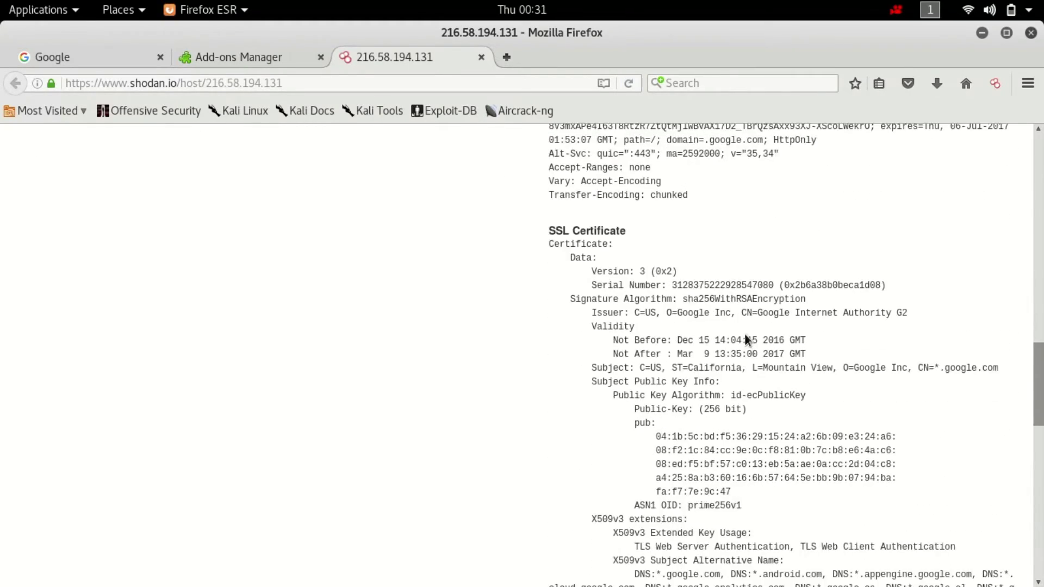
{"action": "scroll", "coordinate": [745, 334], "scroll_direction": "down", "scroll_amount": 3}
{"action": "left_click_drag", "start_coordinate": [598, 209], "coordinate": [782, 470]}
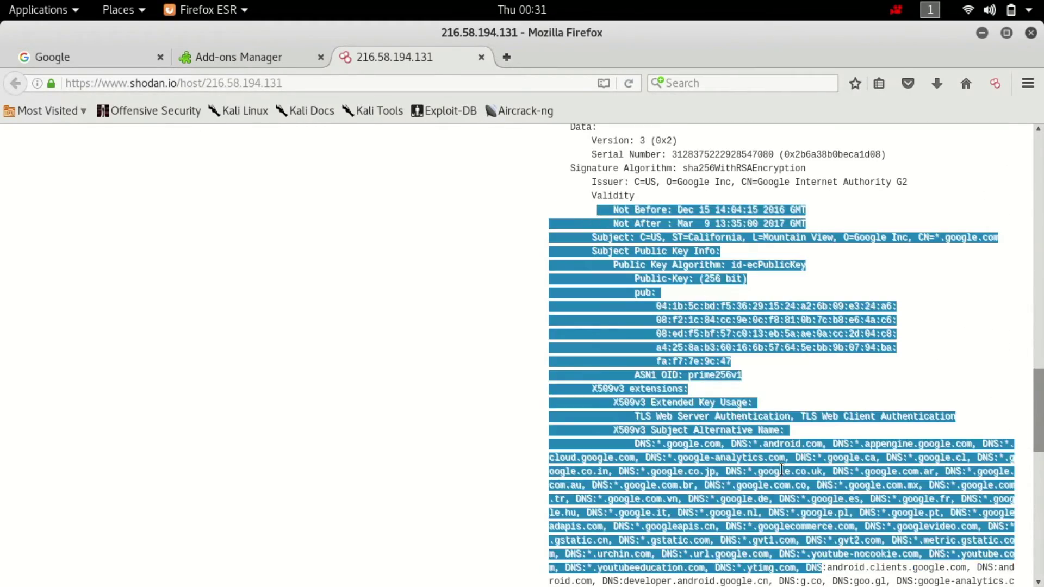
{"action": "left_click", "coordinate": [781, 470]}
{"action": "scroll", "coordinate": [782, 470], "scroll_direction": "down", "scroll_amount": 14}
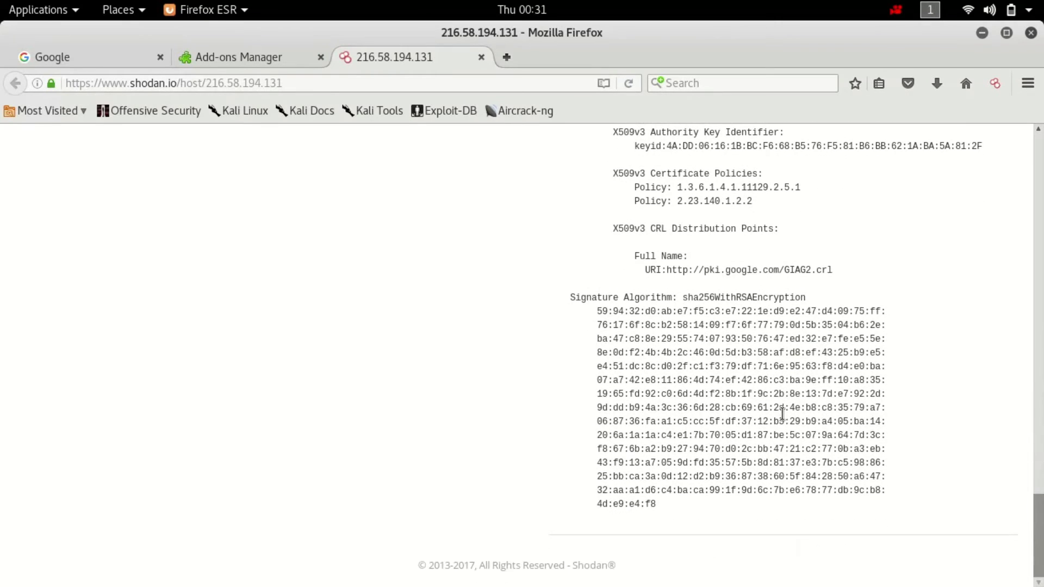
{"action": "left_click_drag", "start_coordinate": [917, 484], "coordinate": [531, 243]}
{"action": "left_click", "coordinate": [531, 243]}
{"action": "scroll", "coordinate": [508, 226], "scroll_direction": "up", "scroll_amount": 9}
{"action": "scroll", "coordinate": [508, 226], "scroll_direction": "up", "scroll_amount": 3}
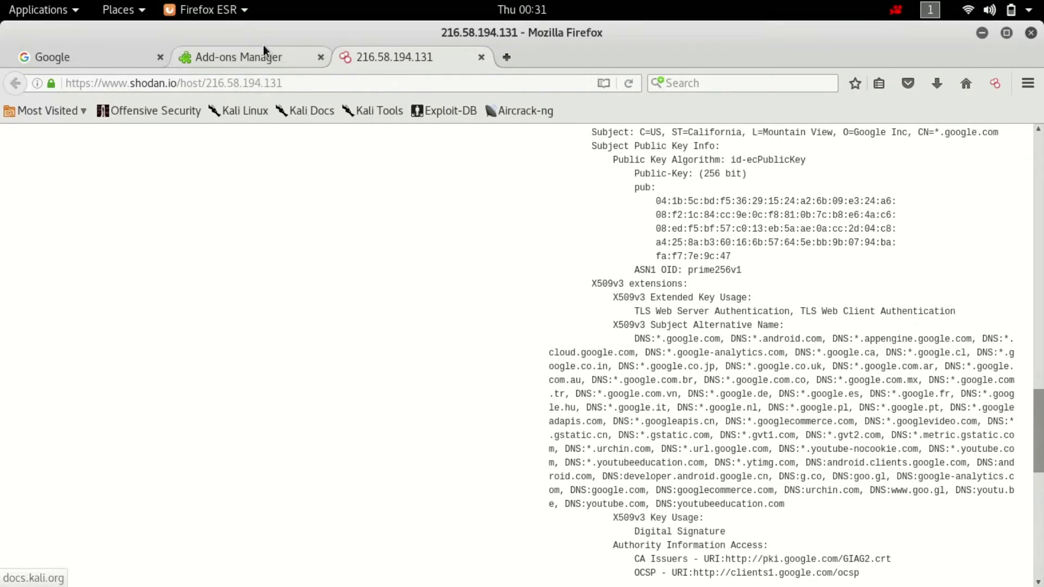
- Close the Add-ons Manager and Shodan host report tabs
{"action": "middle_click", "coordinate": [262, 68]}
{"action": "middle_click", "coordinate": [262, 67]}
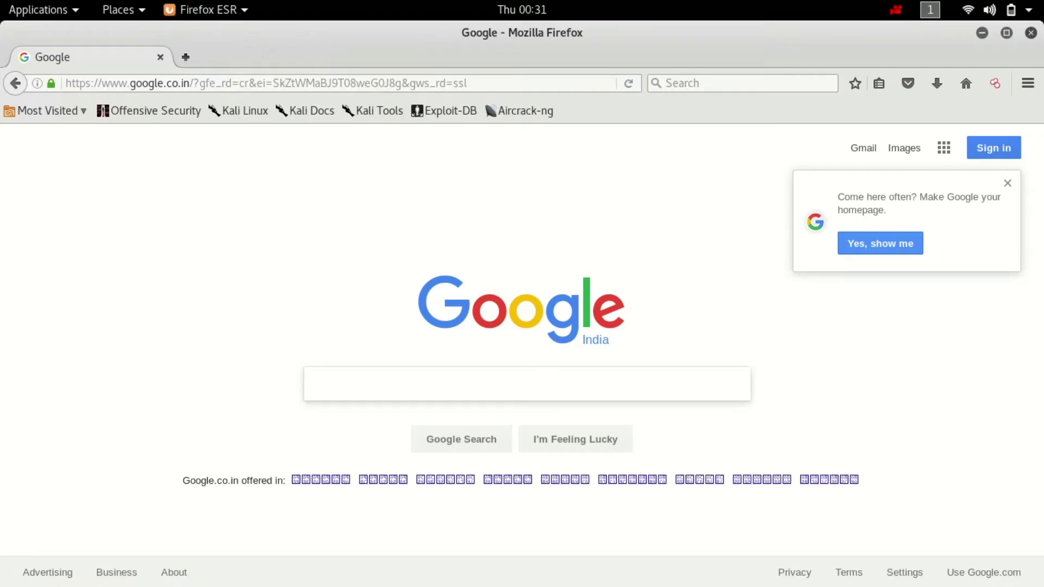
{"action": "key", "text": "alt+Tab"}
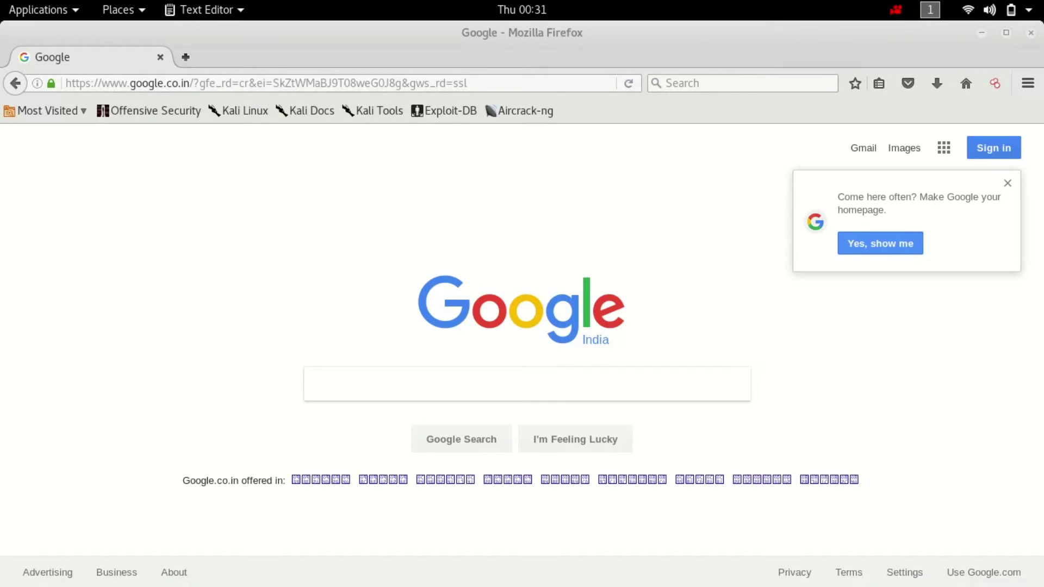
- Dismiss Google's homepage prompt and start typing 'site:facebook.com -site' in the search box
{"action": "left_click", "coordinate": [1007, 184]}
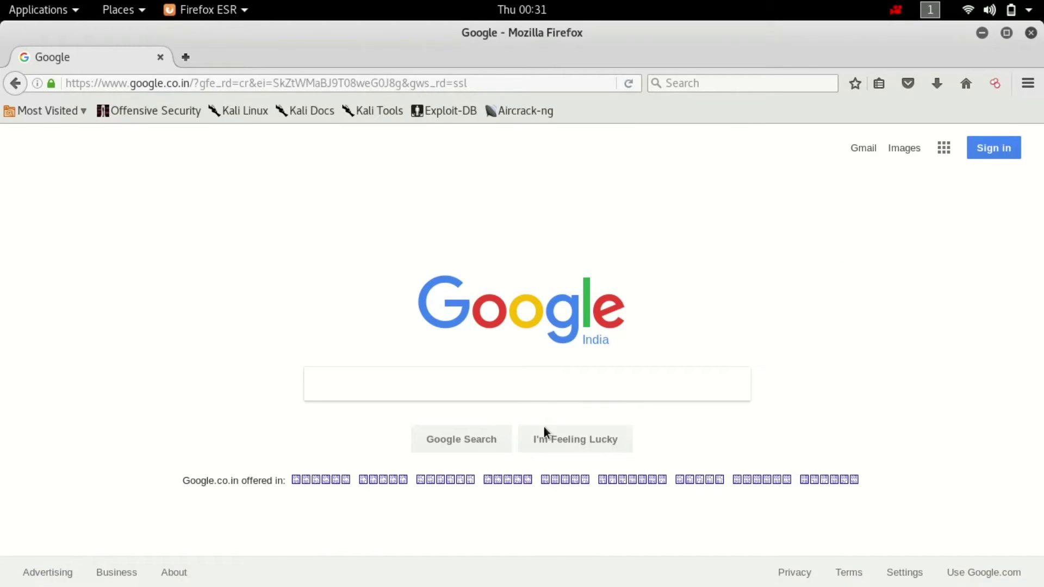
{"action": "left_click", "coordinate": [549, 399]}
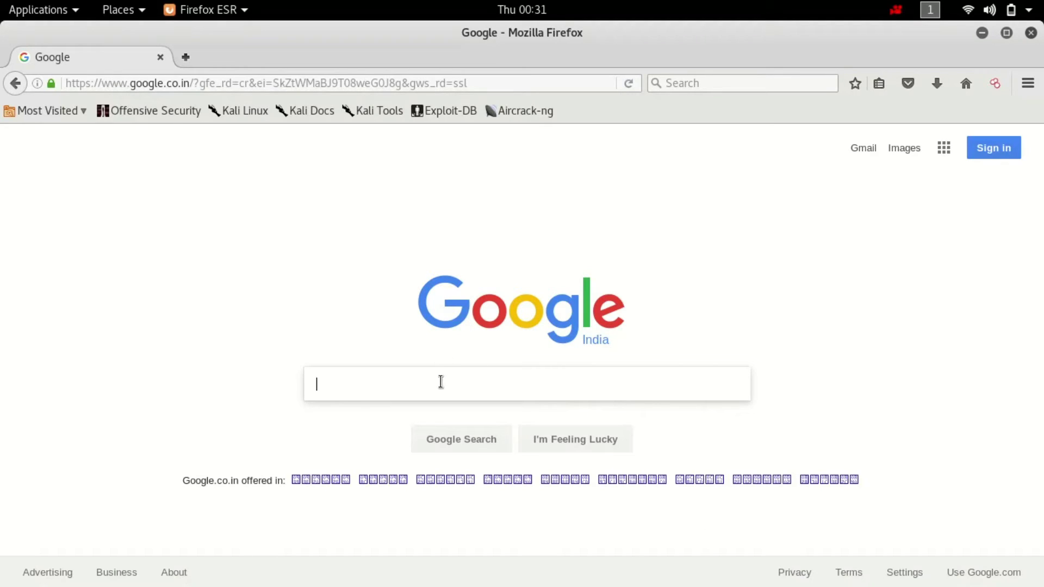
{"action": "type", "text": "site"}
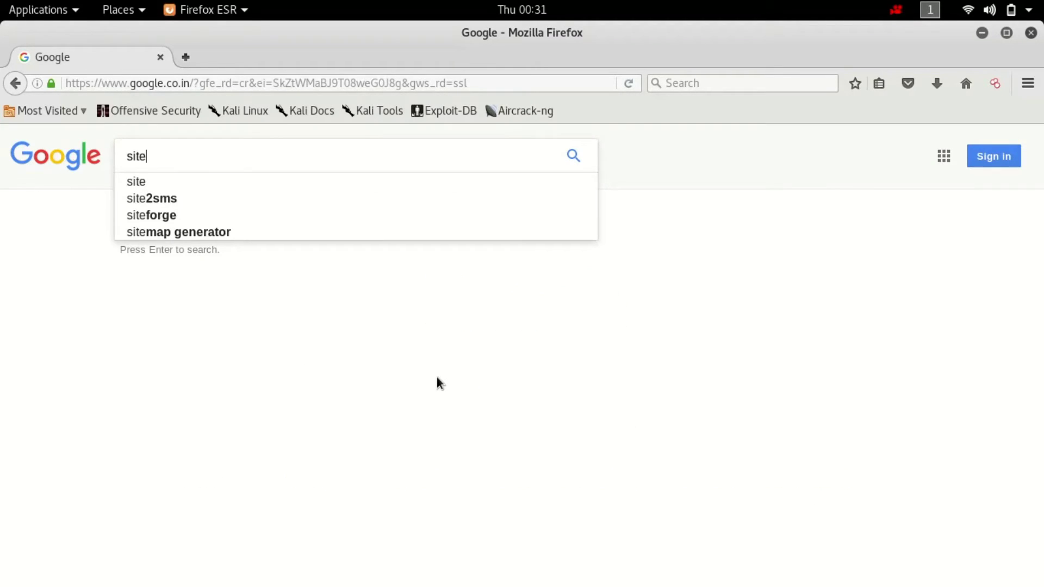
{"action": "type", "text": ":facebook.com"}
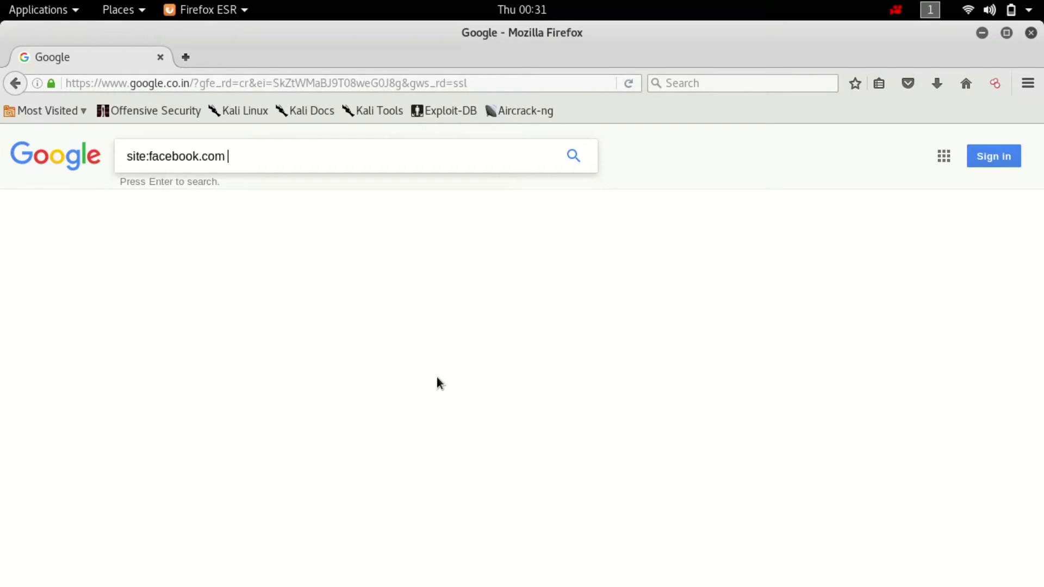
{"action": "type", "text": " -site:"}
{"action": "type", "text": "www.facebook.com"}
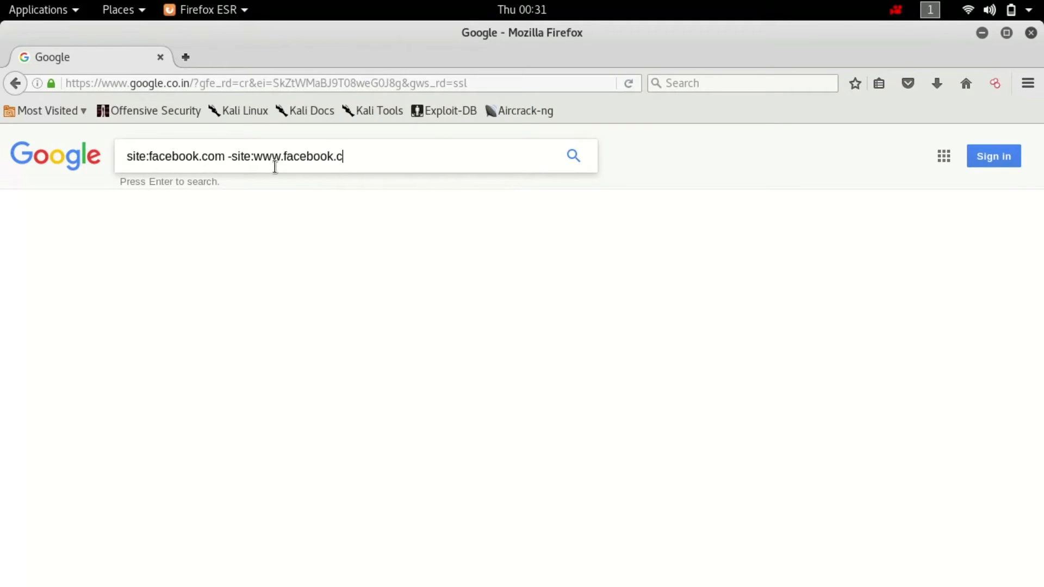
{"action": "key", "text": "Return"}
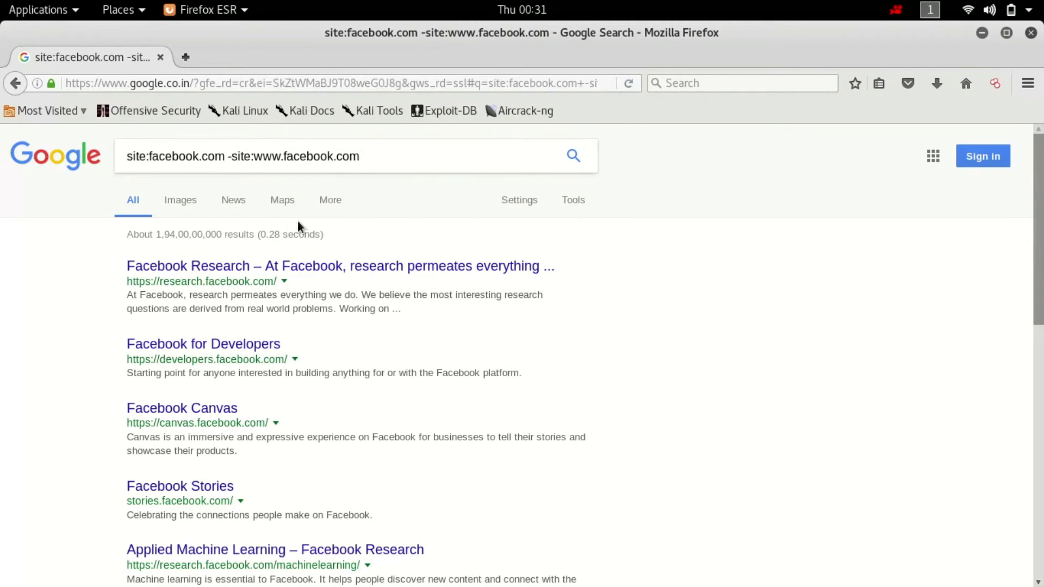
{"action": "left_click", "coordinate": [168, 173]}
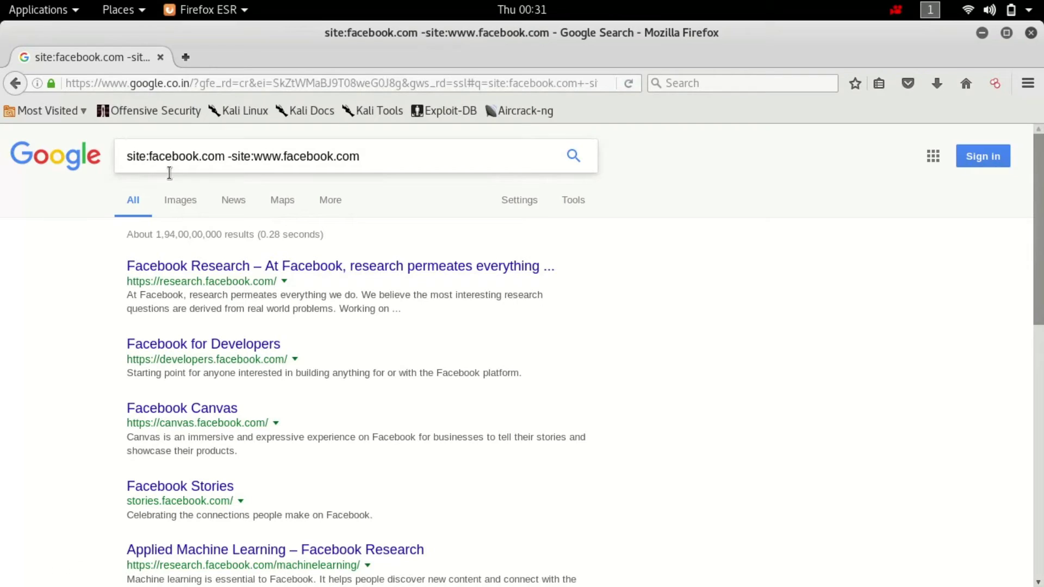
{"action": "left_click_drag", "start_coordinate": [148, 164], "coordinate": [343, 163]}
{"action": "left_click", "coordinate": [246, 166]}
{"action": "left_click", "coordinate": [352, 163]}
{"action": "left_click_drag", "start_coordinate": [151, 165], "coordinate": [290, 168]}
{"action": "left_click", "coordinate": [264, 169]}
{"action": "left_click", "coordinate": [293, 169]}
- Highlight the research, developers and canvas subdomains in the result URLs
{"action": "left_click_drag", "start_coordinate": [159, 281], "coordinate": [203, 289]}
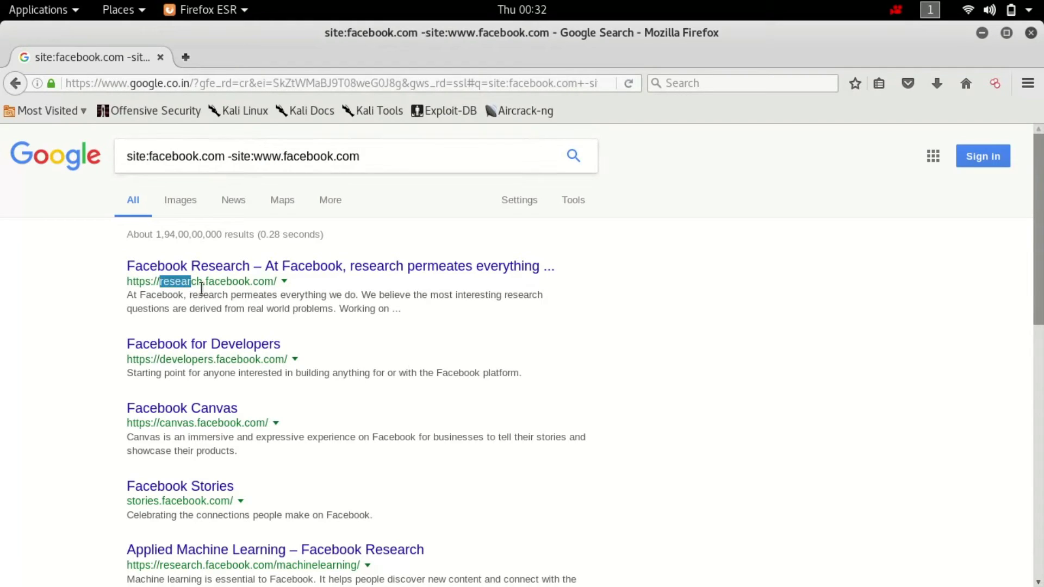
{"action": "left_click_drag", "start_coordinate": [161, 360], "coordinate": [208, 373]}
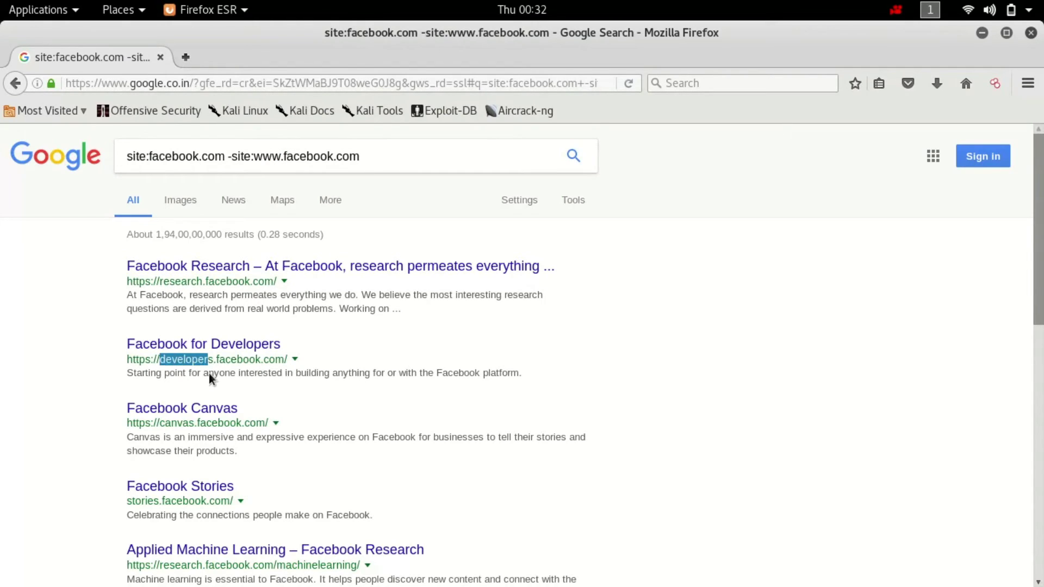
{"action": "left_click", "coordinate": [203, 384]}
{"action": "scroll", "coordinate": [204, 384], "scroll_direction": "down", "scroll_amount": 3}
{"action": "left_click_drag", "start_coordinate": [183, 337], "coordinate": [225, 346]}
{"action": "left_click", "coordinate": [224, 346]}
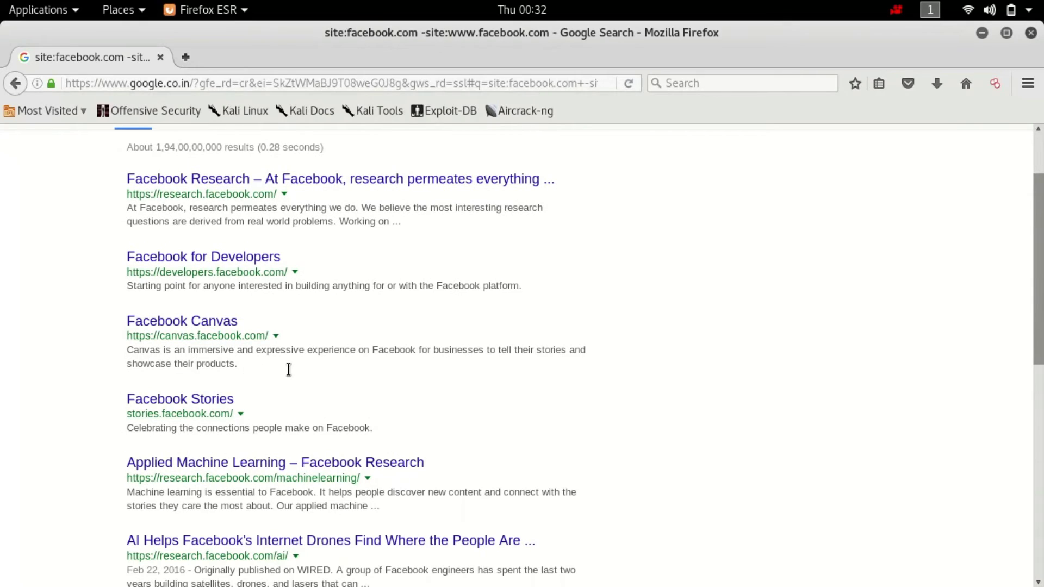
{"action": "scroll", "coordinate": [320, 329], "scroll_direction": "up", "scroll_amount": 3}
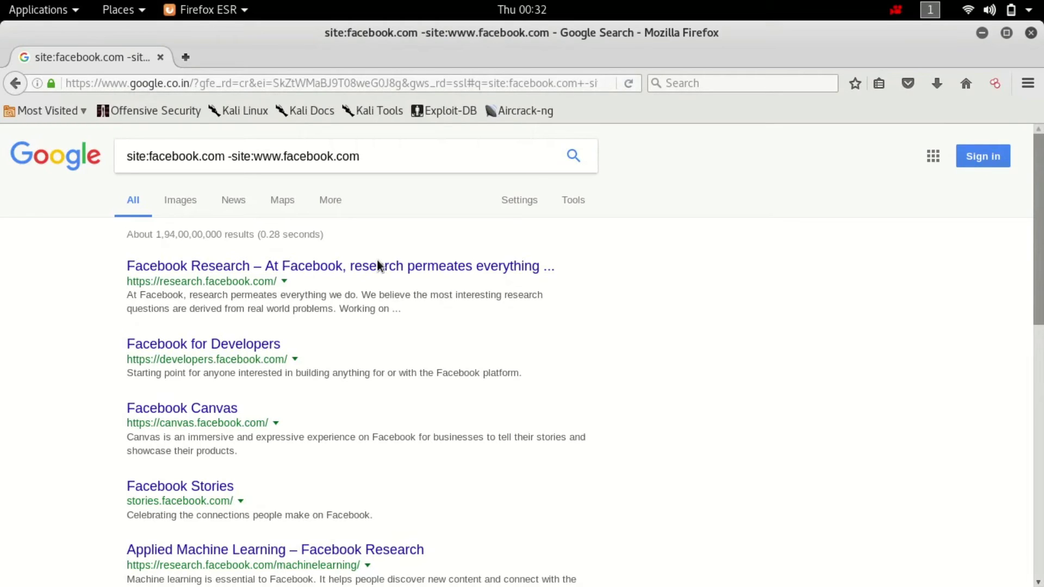
- Load netcraft.com in the browser
{"action": "left_click", "coordinate": [430, 87]}
{"action": "key", "text": "ctrl+w"}
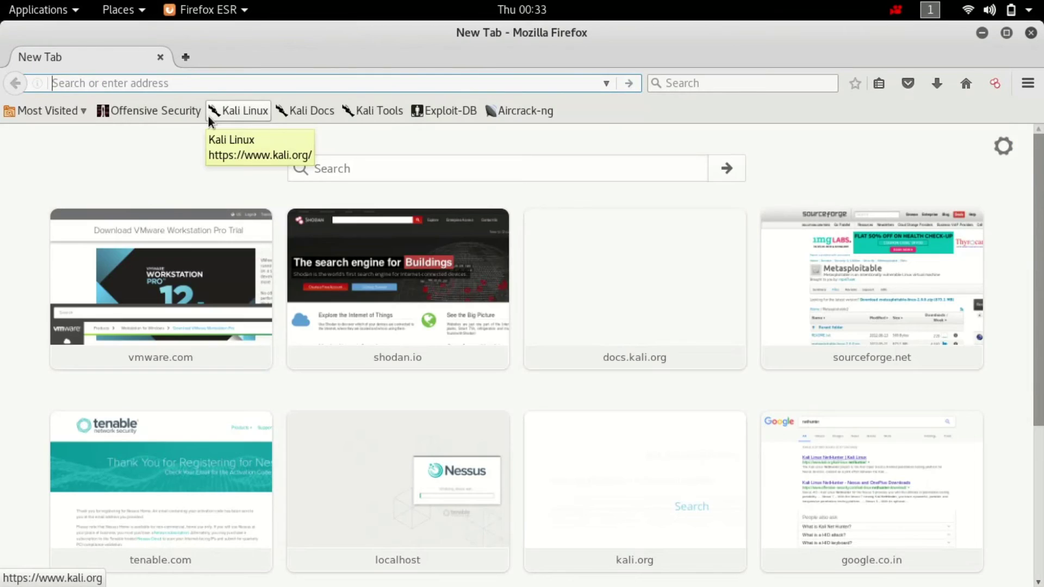
{"action": "type", "text": "netcraft.com"}
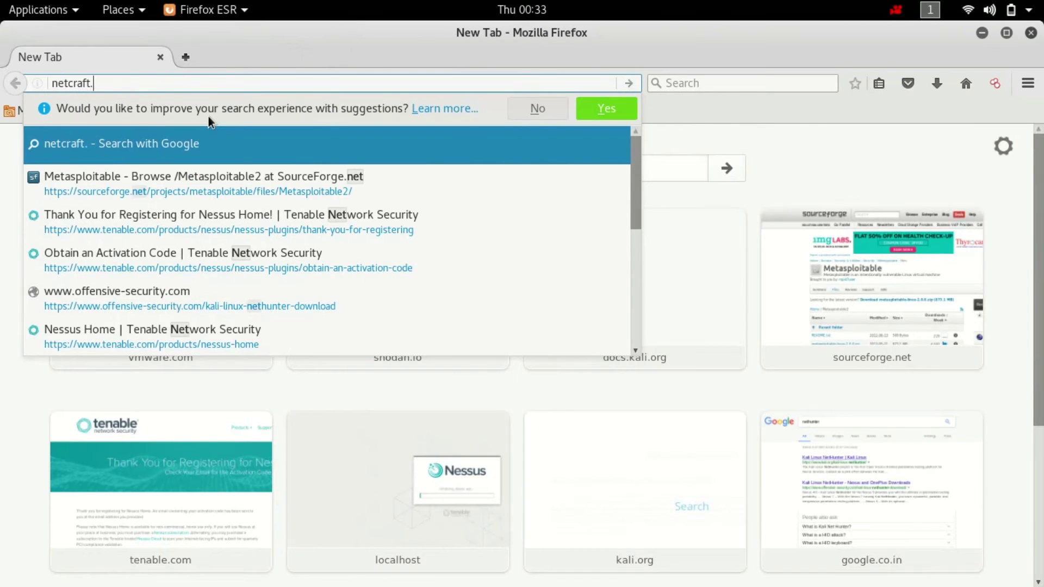
{"action": "key", "text": "Return"}
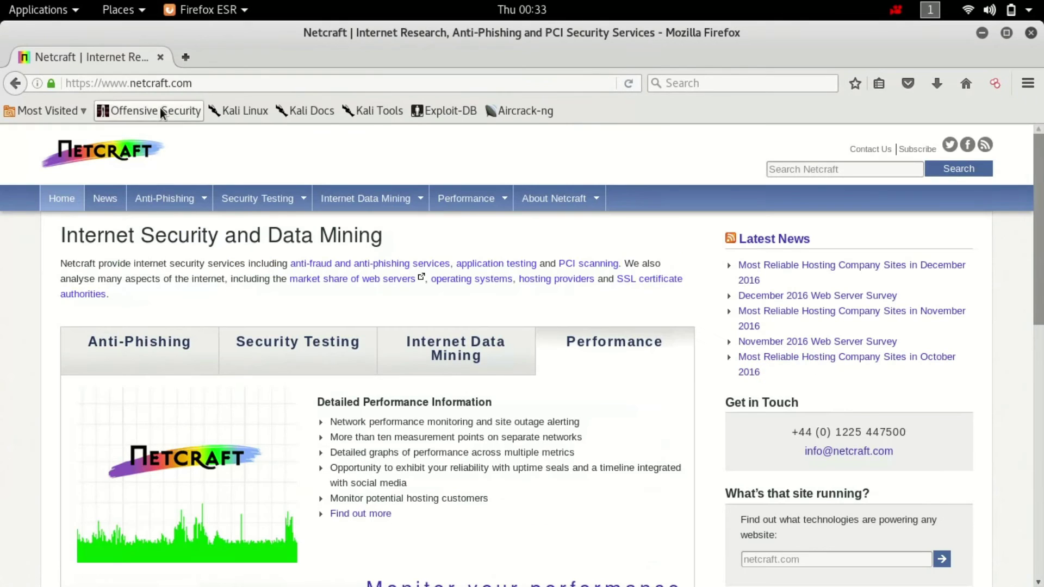
- Look up sites containing facebook.com, showing the 120 sites found
{"action": "scroll", "coordinate": [819, 364], "scroll_direction": "down", "scroll_amount": 3}
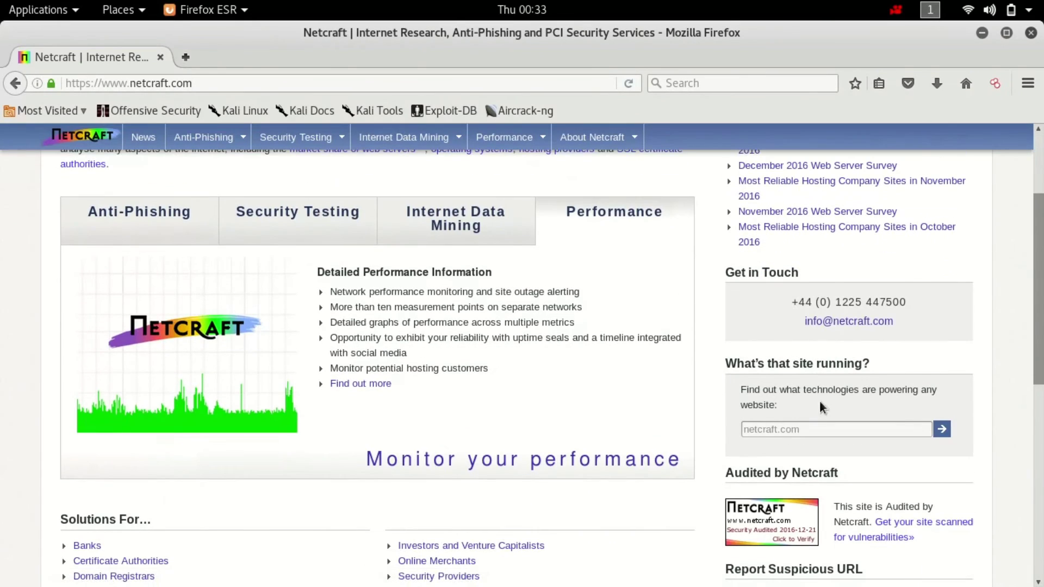
{"action": "left_click", "coordinate": [805, 429]}
{"action": "type", "text": "facebook.com"}
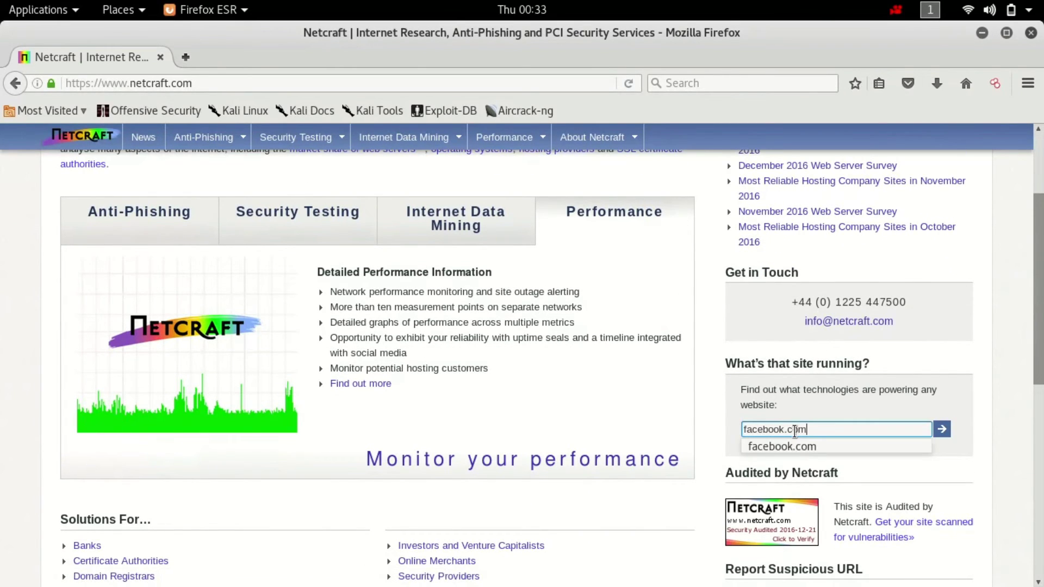
{"action": "key", "text": "Return"}
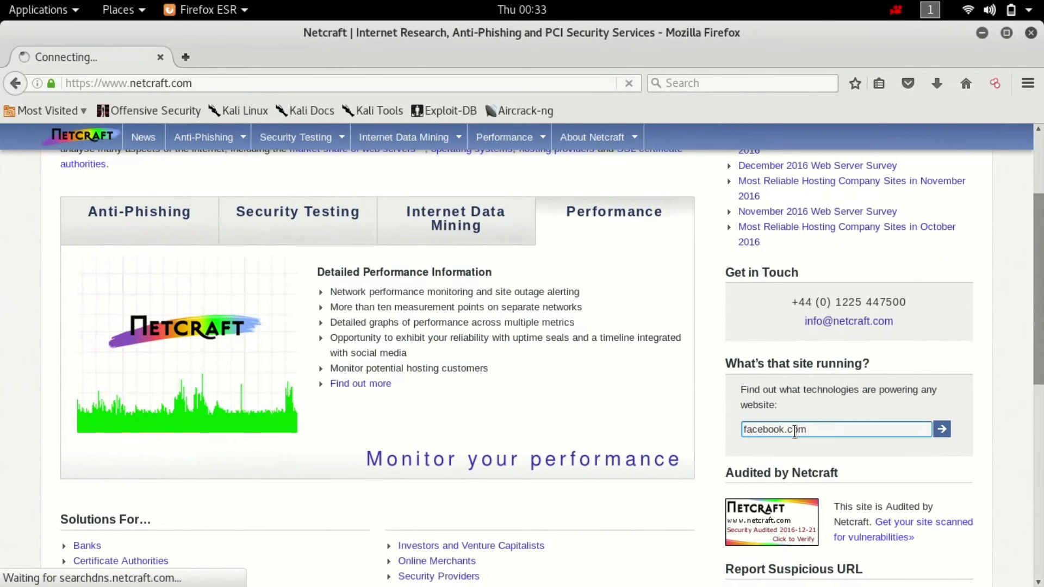
{"action": "scroll", "coordinate": [473, 381], "scroll_direction": "down", "scroll_amount": 4}
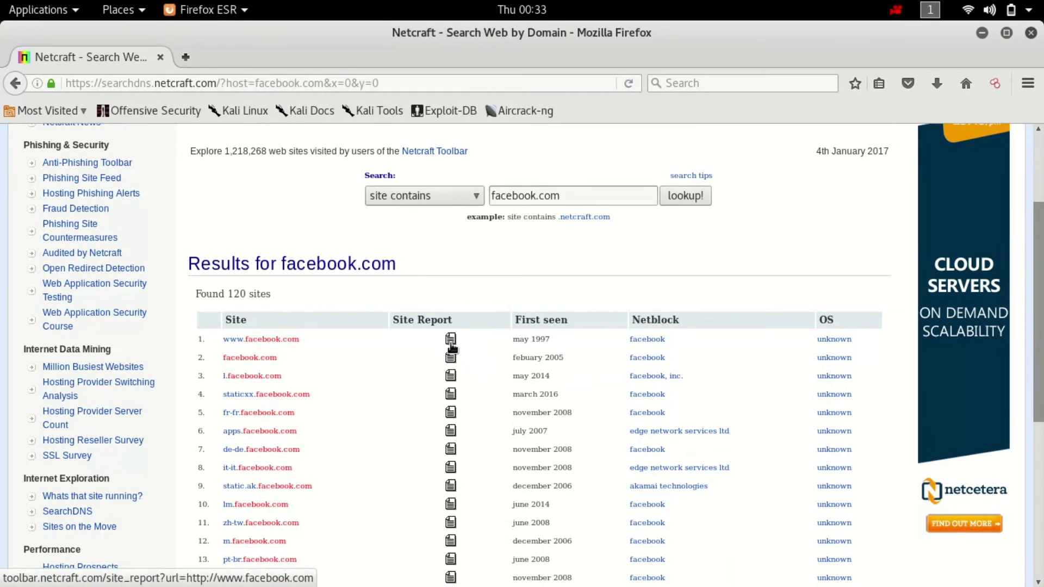
{"action": "left_click_drag", "start_coordinate": [403, 321], "coordinate": [452, 321]}
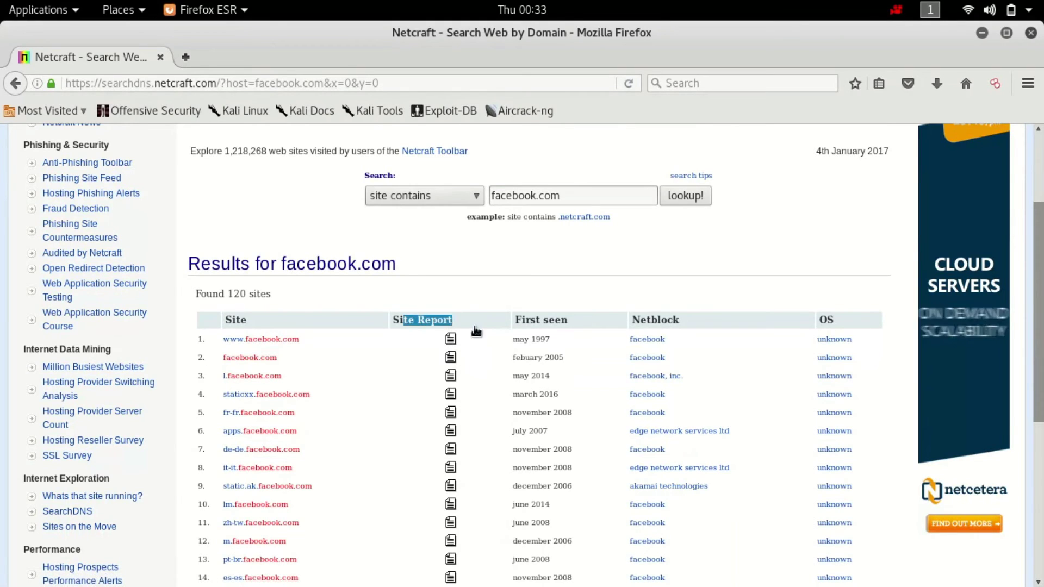
{"action": "left_click", "coordinate": [451, 339]}
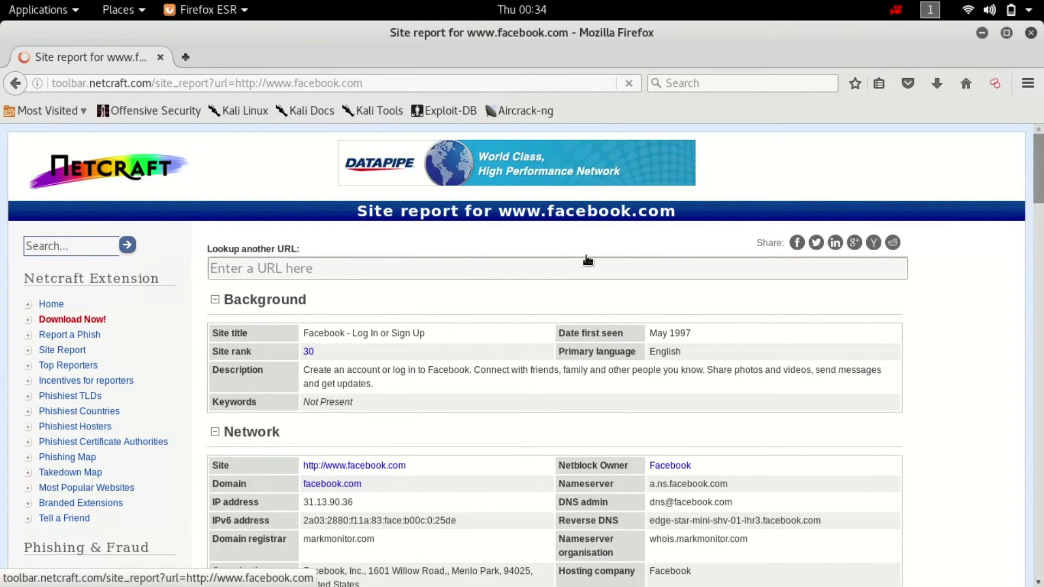
{"action": "scroll", "coordinate": [402, 348], "scroll_direction": "down", "scroll_amount": 2}
{"action": "scroll", "coordinate": [403, 351], "scroll_direction": "down", "scroll_amount": 3}
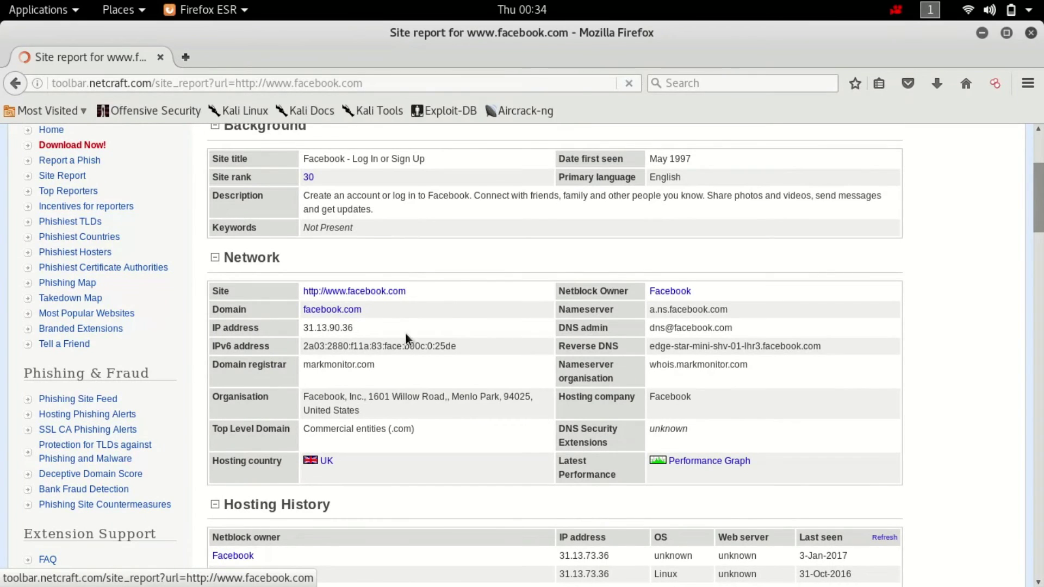
{"action": "scroll", "coordinate": [406, 331], "scroll_direction": "down", "scroll_amount": 4}
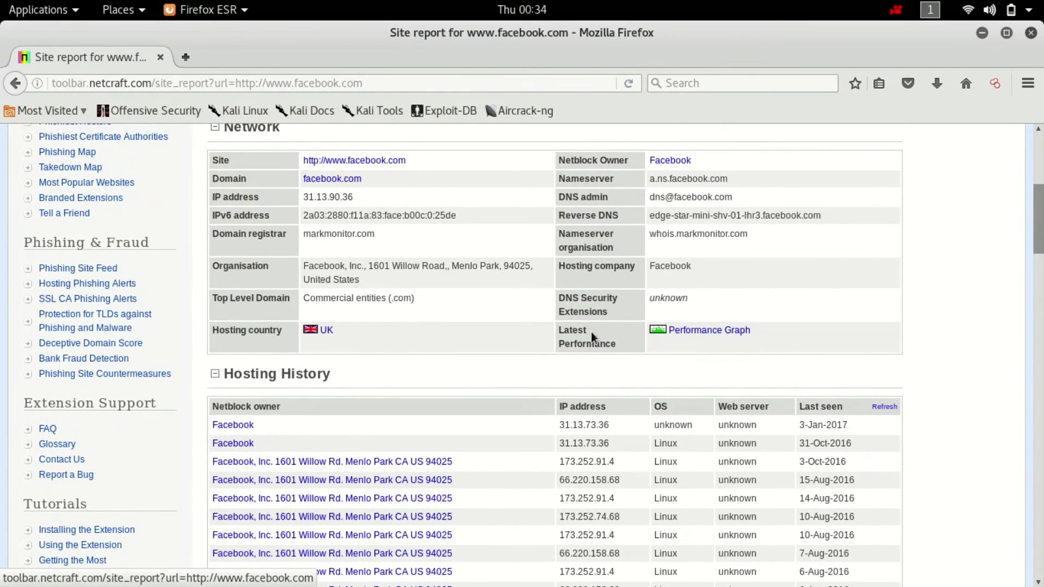
{"action": "middle_click", "coordinate": [709, 331]}
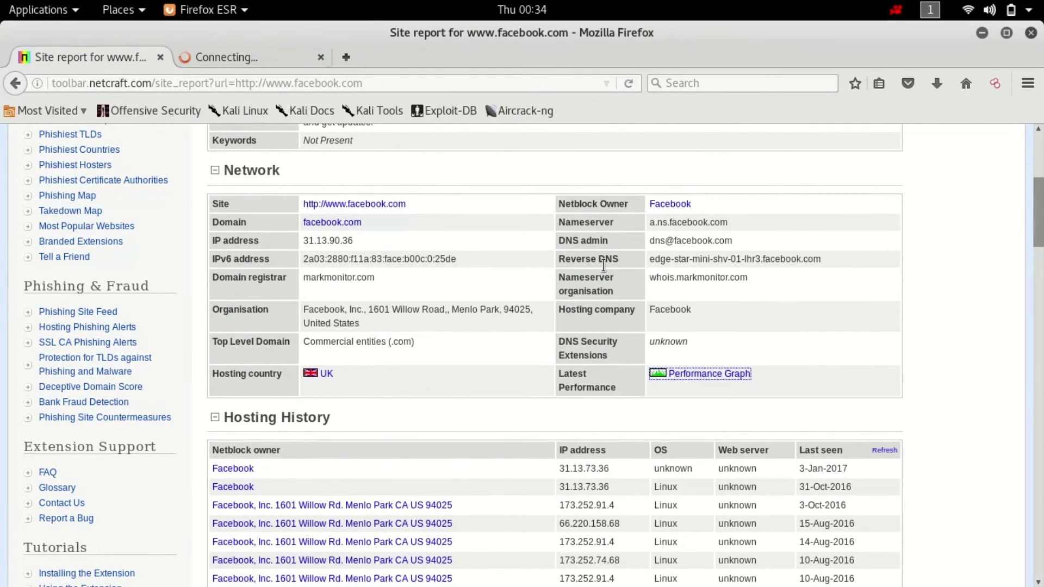
{"action": "scroll", "coordinate": [442, 368], "scroll_direction": "down", "scroll_amount": 4}
{"action": "scroll", "coordinate": [447, 341], "scroll_direction": "down", "scroll_amount": 7}
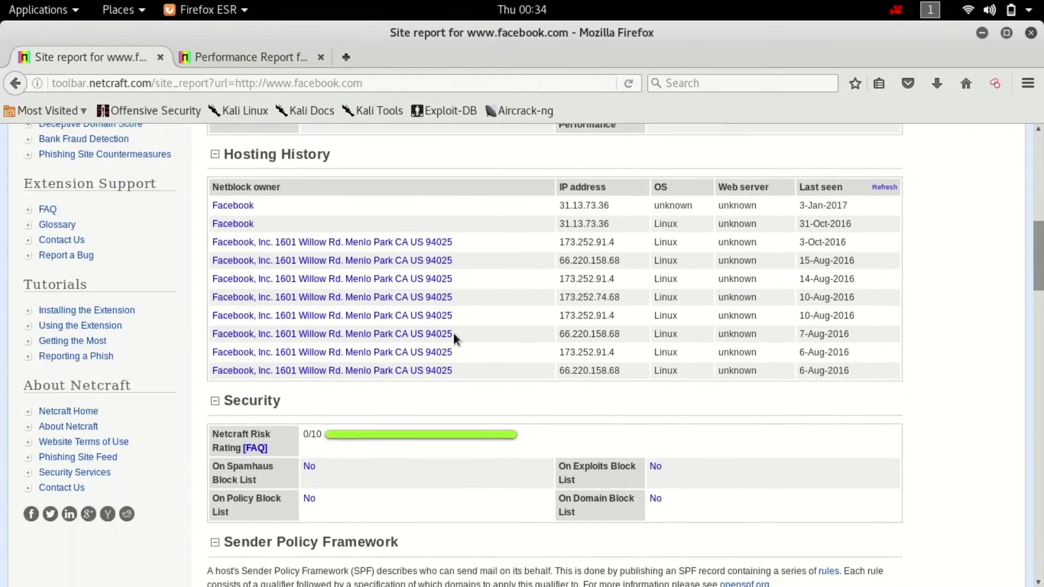
{"action": "scroll", "coordinate": [373, 323], "scroll_direction": "up", "scroll_amount": 3}
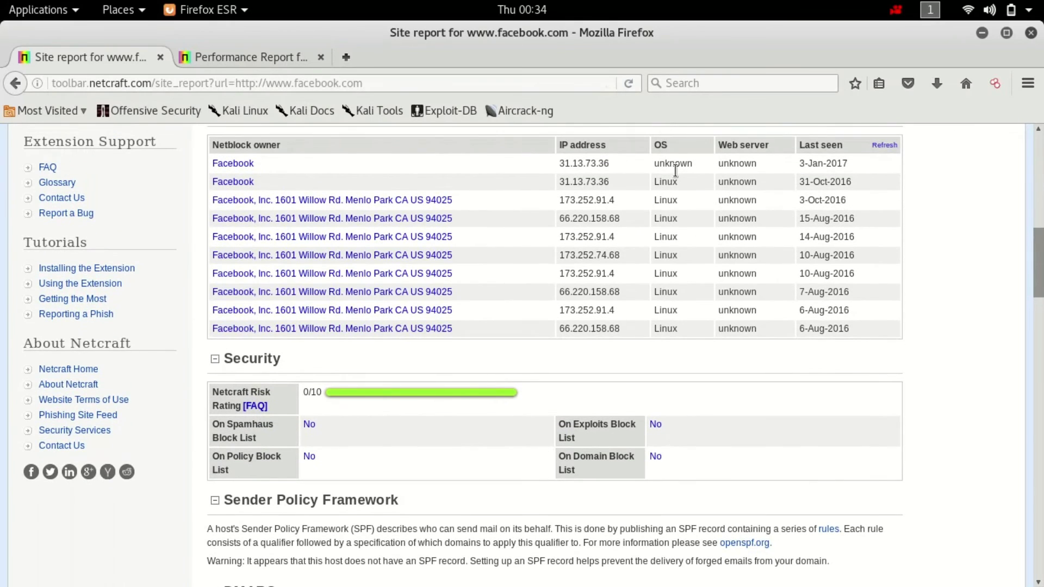
- Review the report's hosting history, security and technology details, then close the performance tab
{"action": "double_click", "coordinate": [673, 163]}
{"action": "left_click_drag", "start_coordinate": [661, 218], "coordinate": [654, 218]}
{"action": "left_click", "coordinate": [674, 266]}
{"action": "scroll", "coordinate": [680, 331], "scroll_direction": "down", "scroll_amount": 5}
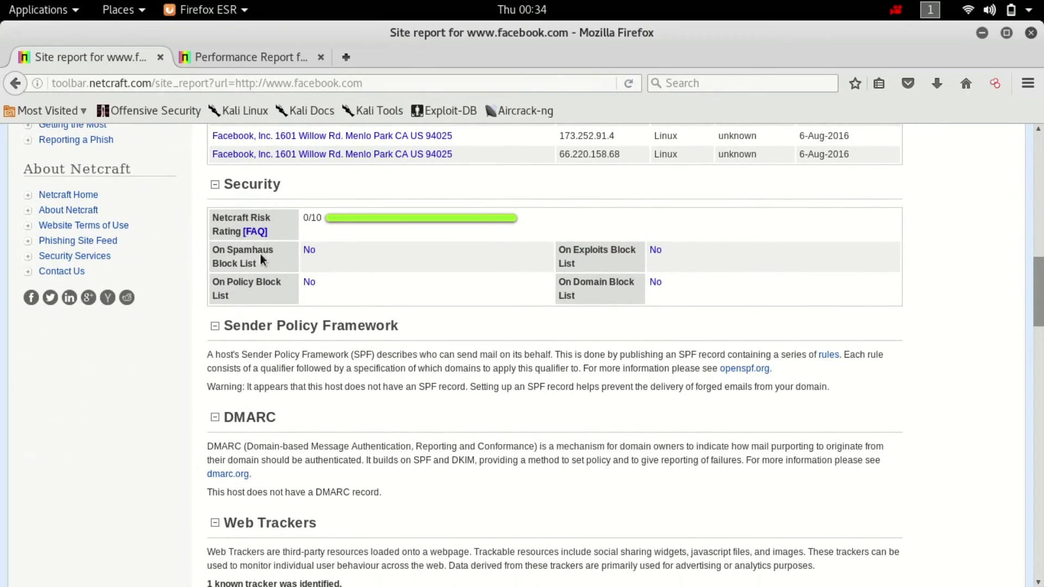
{"action": "left_click_drag", "start_coordinate": [219, 220], "coordinate": [233, 228]}
{"action": "left_click", "coordinate": [361, 240]}
{"action": "scroll", "coordinate": [334, 235], "scroll_direction": "down", "scroll_amount": 3}
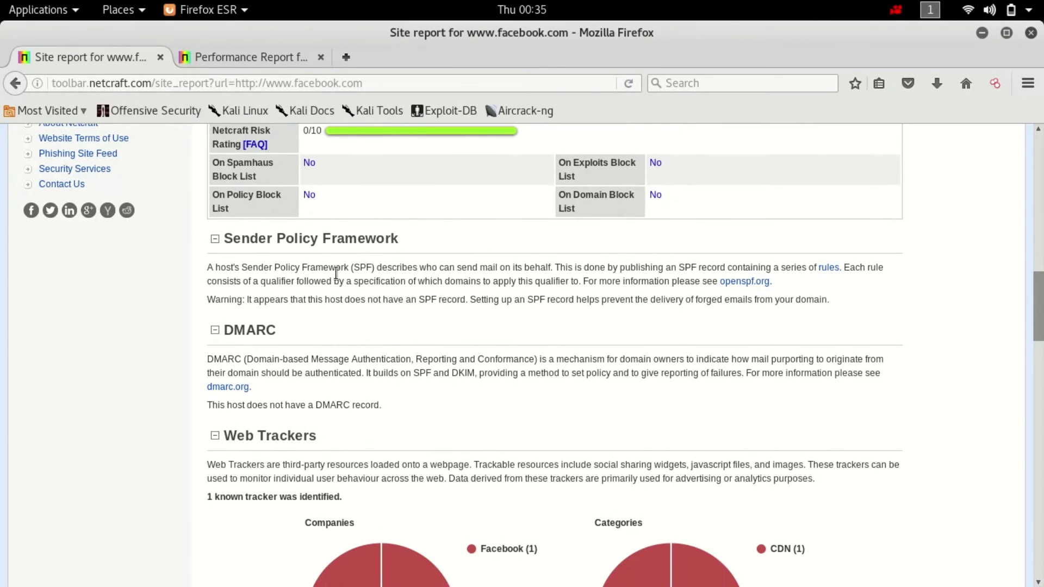
{"action": "scroll", "coordinate": [333, 274], "scroll_direction": "down", "scroll_amount": 15}
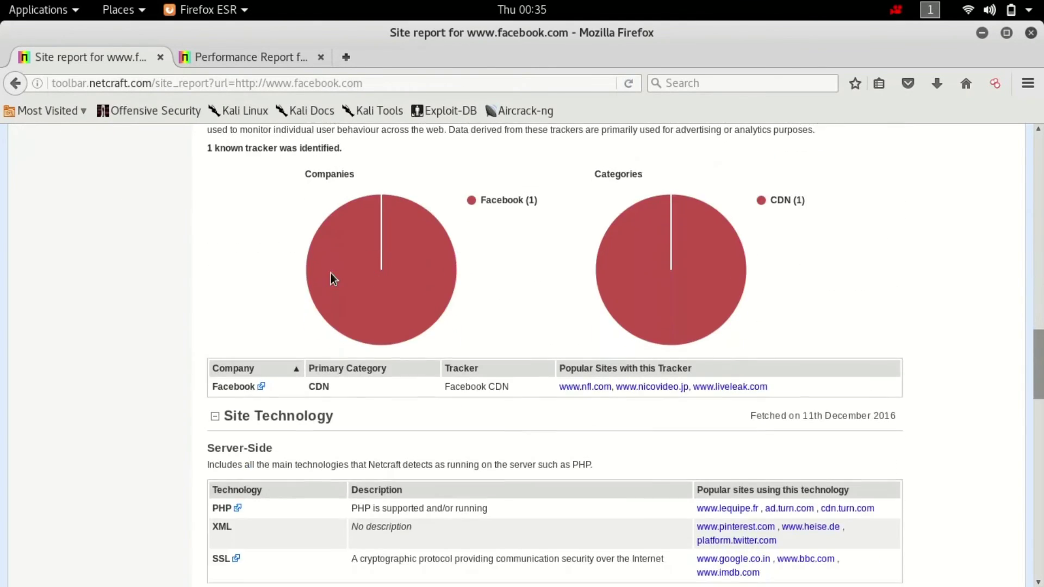
{"action": "scroll", "coordinate": [331, 273], "scroll_direction": "down", "scroll_amount": 5}
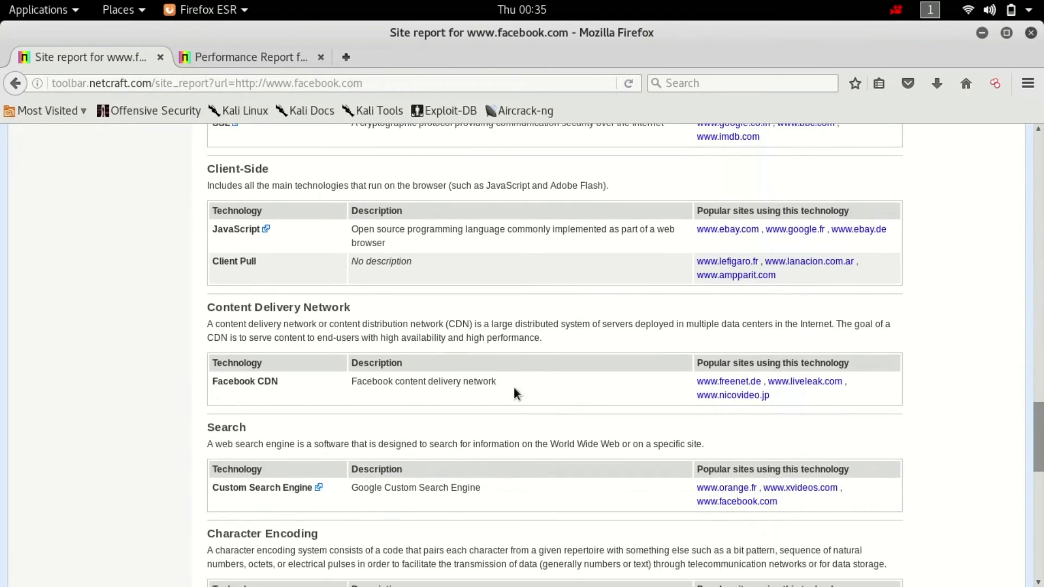
{"action": "scroll", "coordinate": [141, 521], "scroll_direction": "up", "scroll_amount": 20}
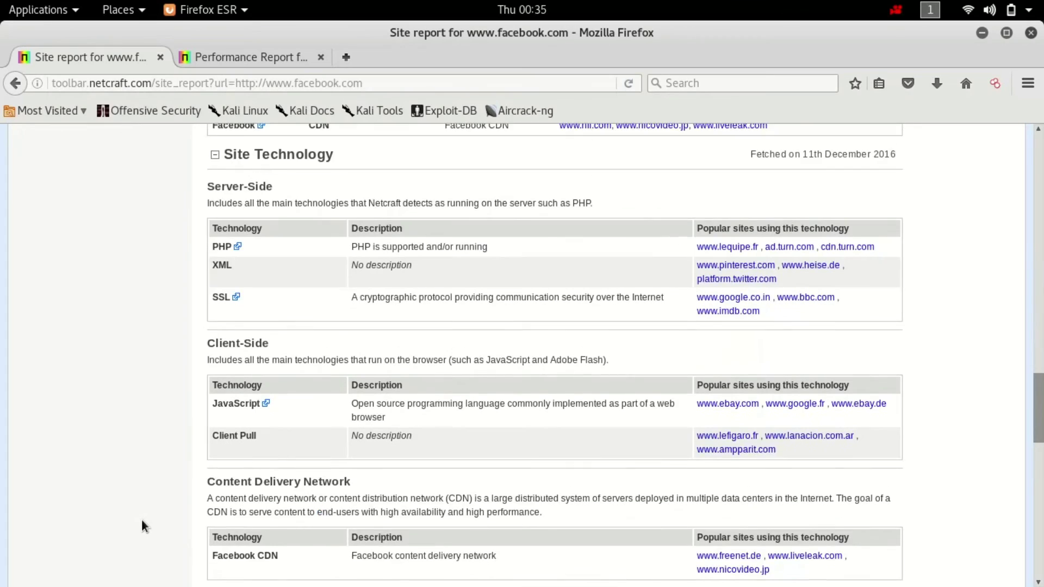
{"action": "scroll", "coordinate": [142, 512], "scroll_direction": "up", "scroll_amount": 15}
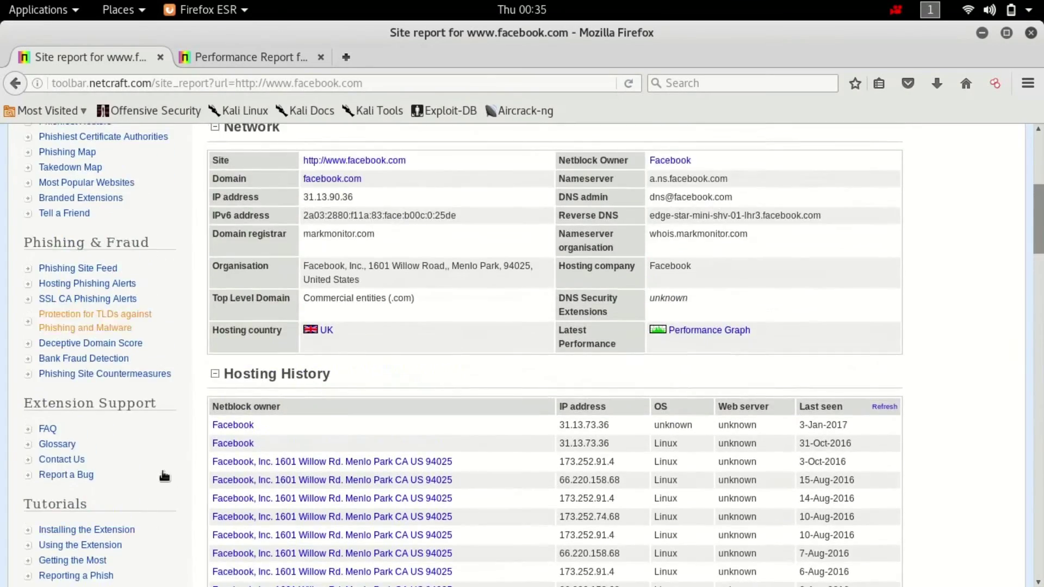
{"action": "middle_click", "coordinate": [203, 59]}
- Go to archive.org from the address bar
{"action": "left_click", "coordinate": [212, 84]}
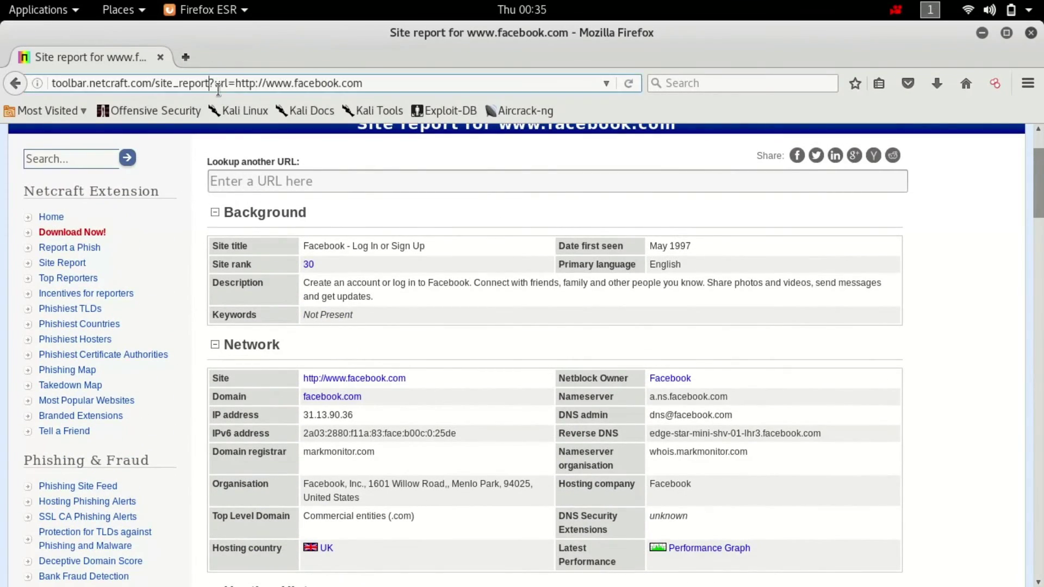
{"action": "key", "text": "ctrl+a"}
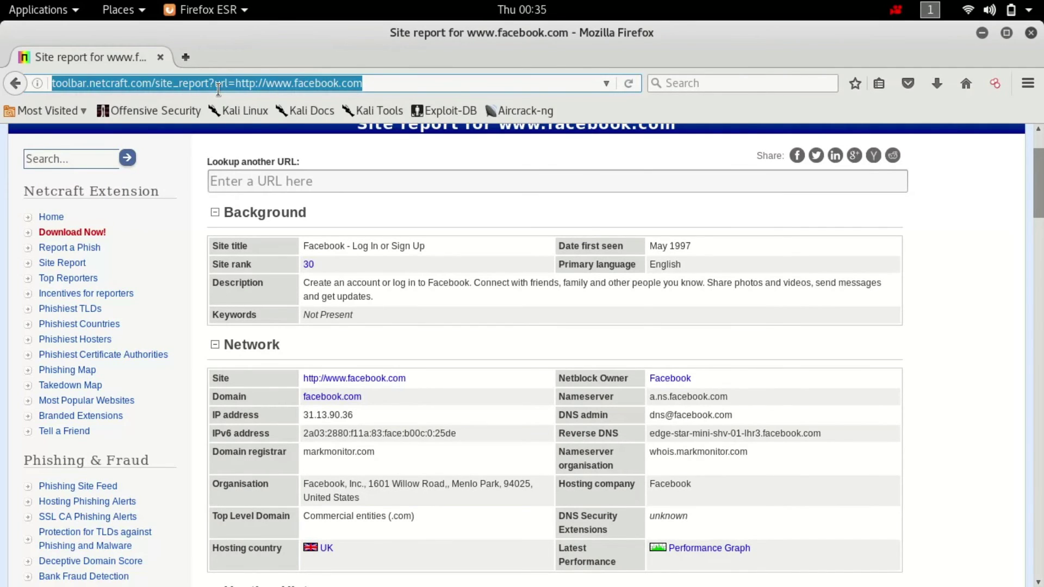
{"action": "type", "text": "ac"}
{"action": "key", "text": "BackSpace"}
{"action": "type", "text": "rchiv"}
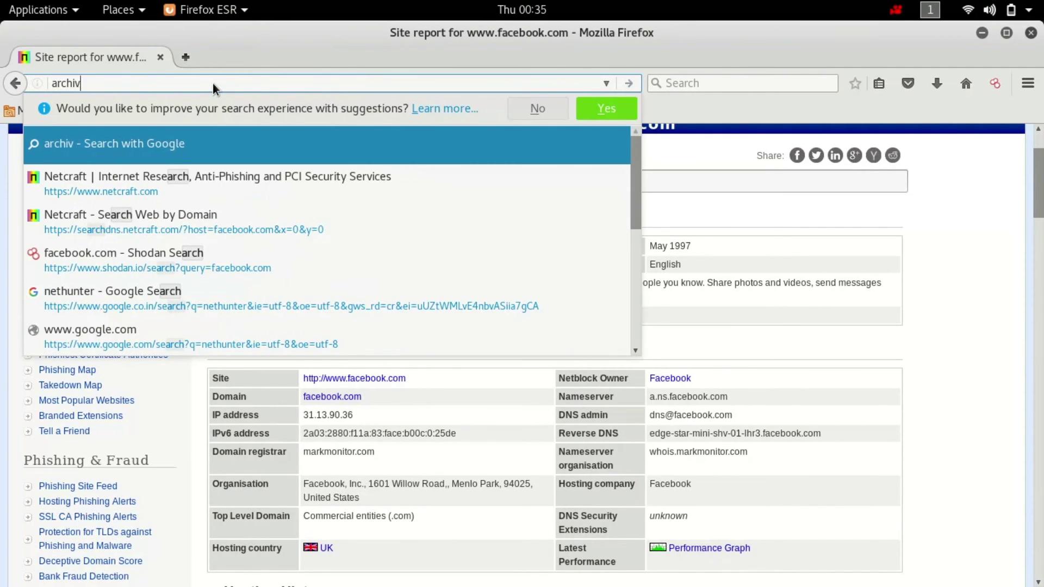
{"action": "type", "text": "e.org"}
{"action": "key", "text": "Return"}
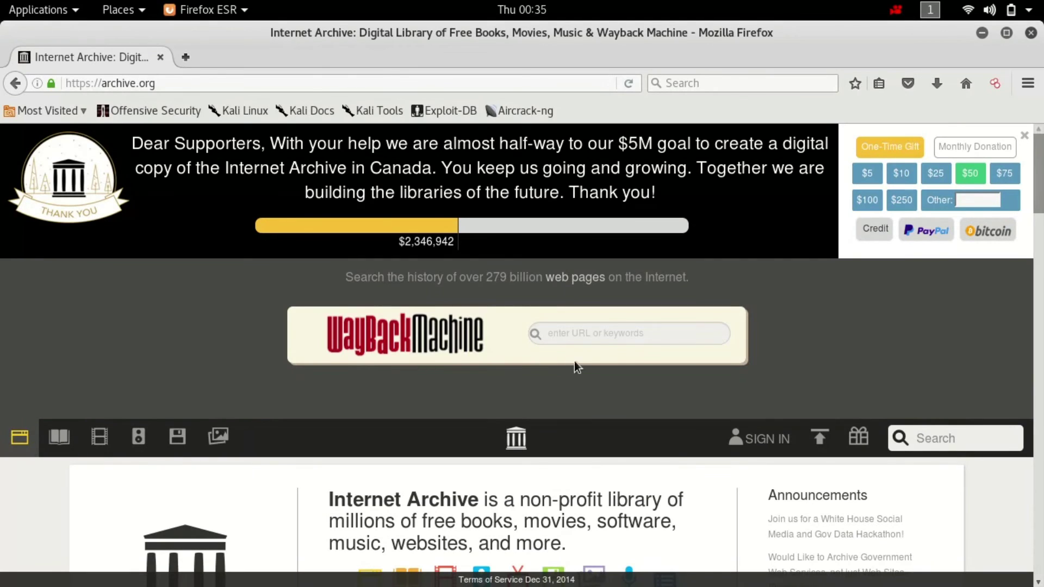
- Search the Wayback Machine for google.com's archived captures
{"action": "left_click", "coordinate": [606, 344]}
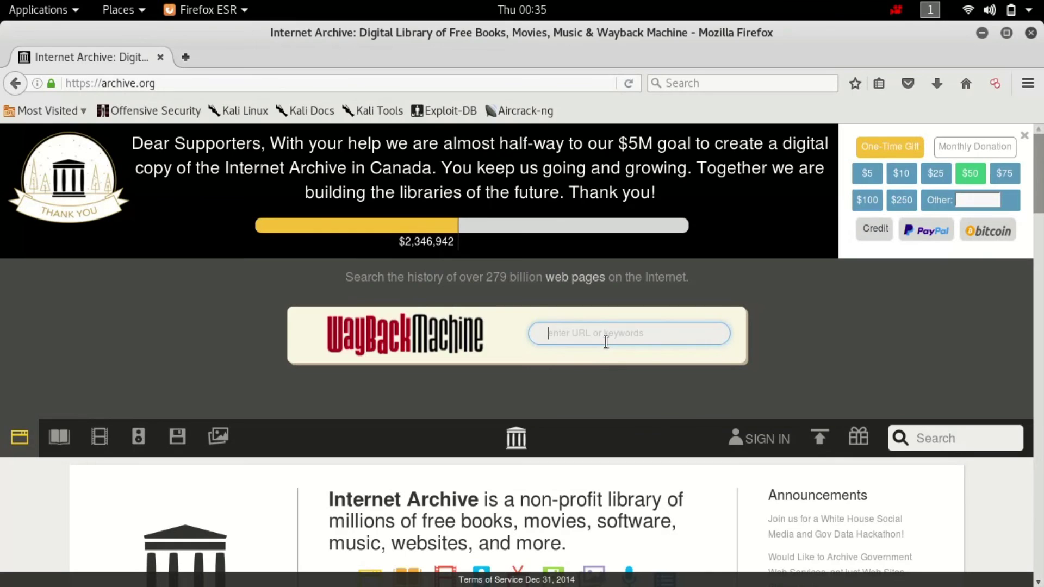
{"action": "type", "text": "google.com"}
{"action": "key", "text": "Return"}
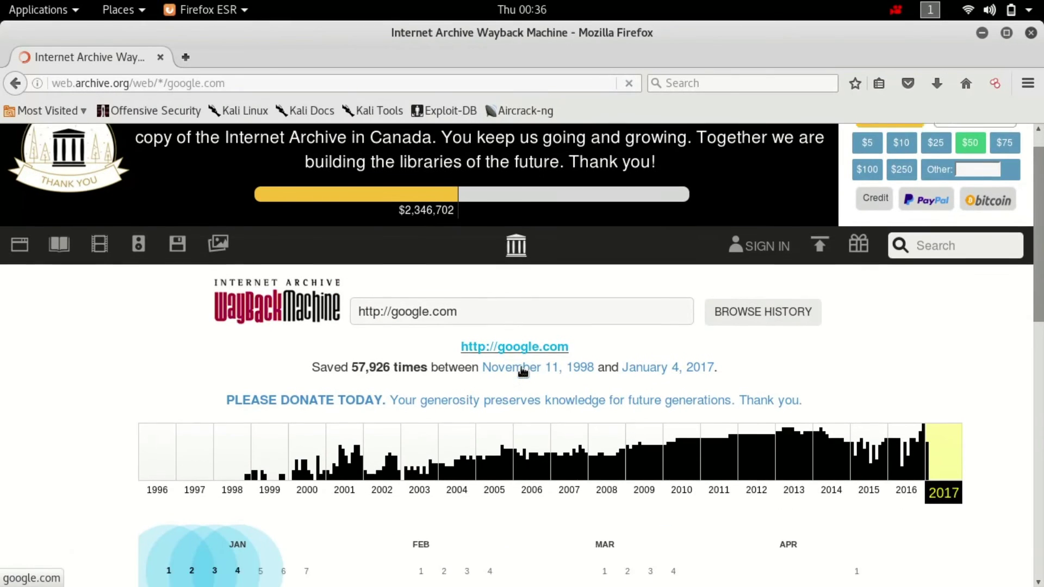
- Show google.com's 2005 capture calendar and pick the January 2, 2005 capture
{"action": "scroll", "coordinate": [983, 431], "scroll_direction": "down", "scroll_amount": 3}
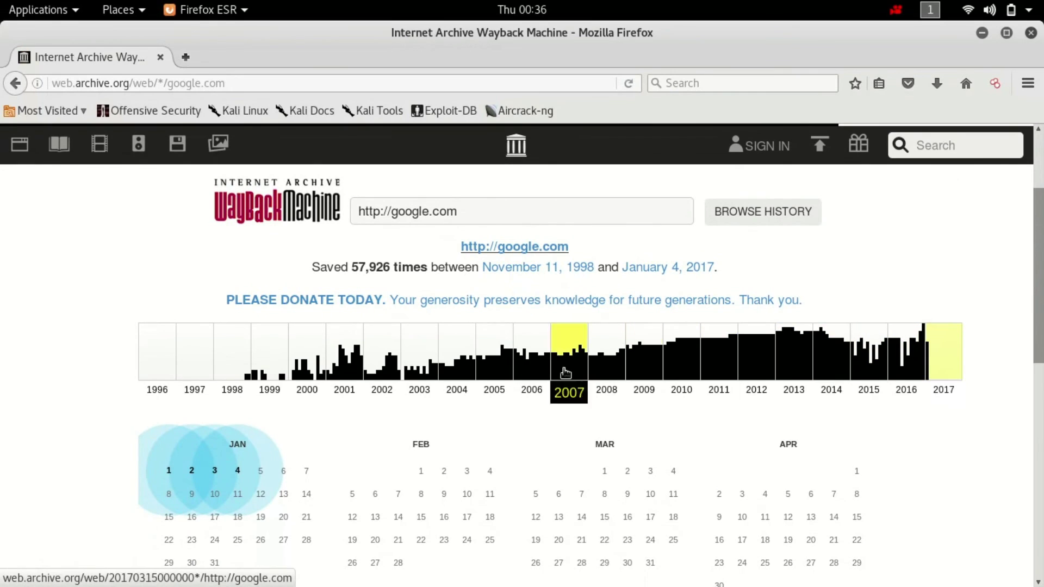
{"action": "scroll", "coordinate": [435, 358], "scroll_direction": "down", "scroll_amount": 3}
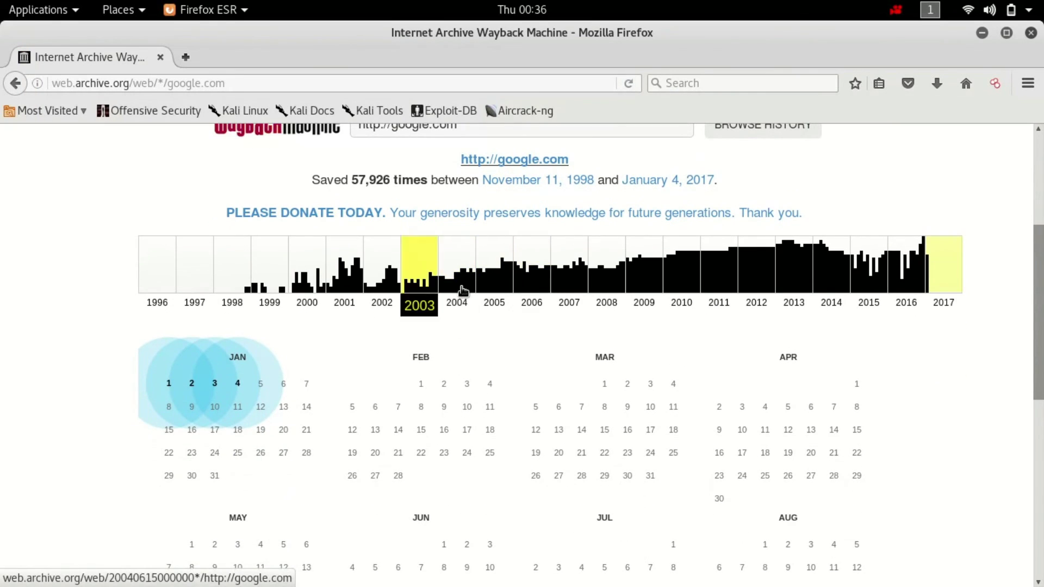
{"action": "left_click", "coordinate": [496, 280]}
{"action": "scroll", "coordinate": [699, 368], "scroll_direction": "down", "scroll_amount": 5}
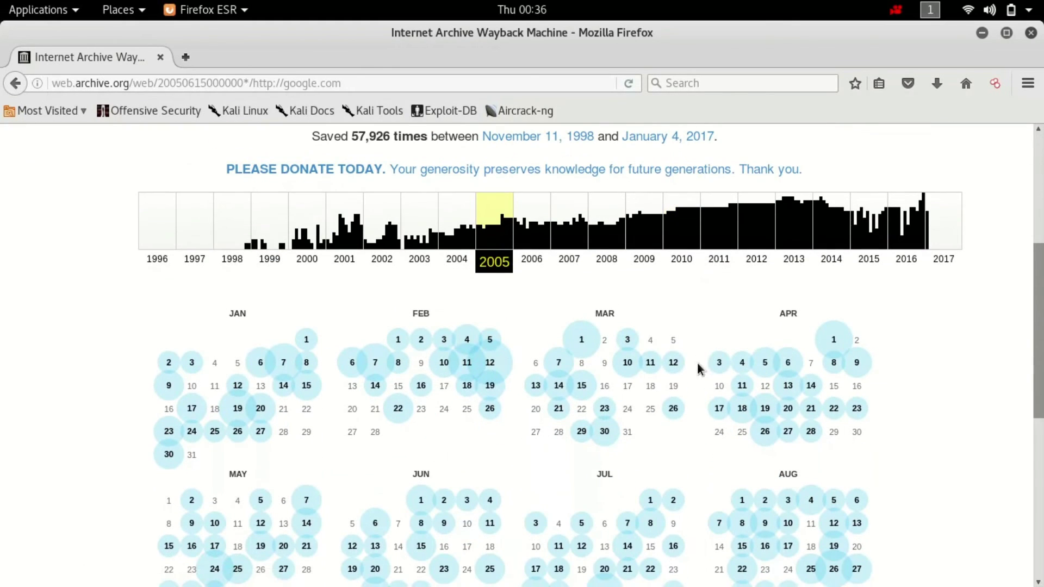
{"action": "mouse_move", "coordinate": [502, 368]}
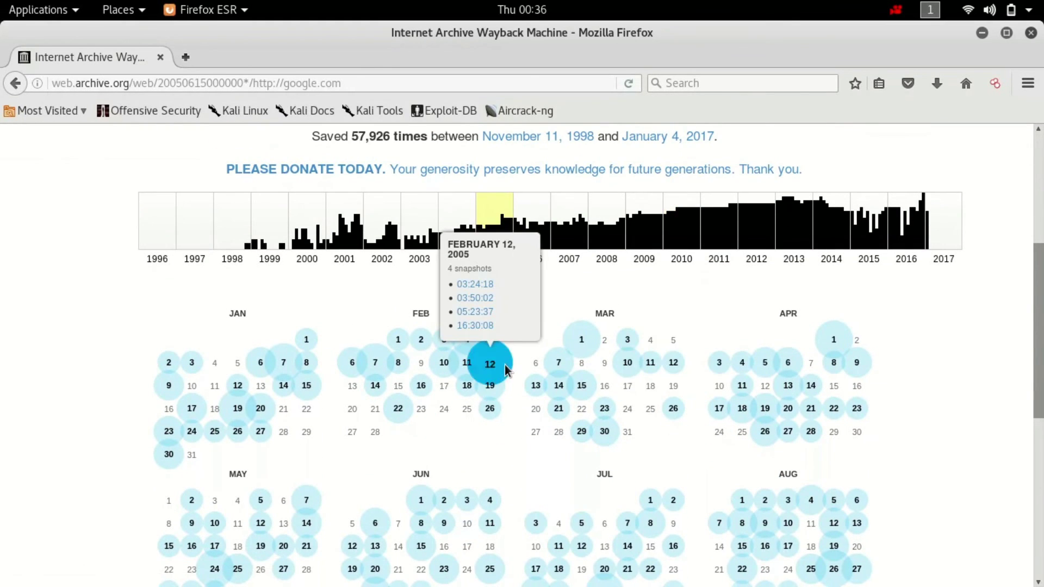
{"action": "scroll", "coordinate": [503, 368], "scroll_direction": "down", "scroll_amount": 6}
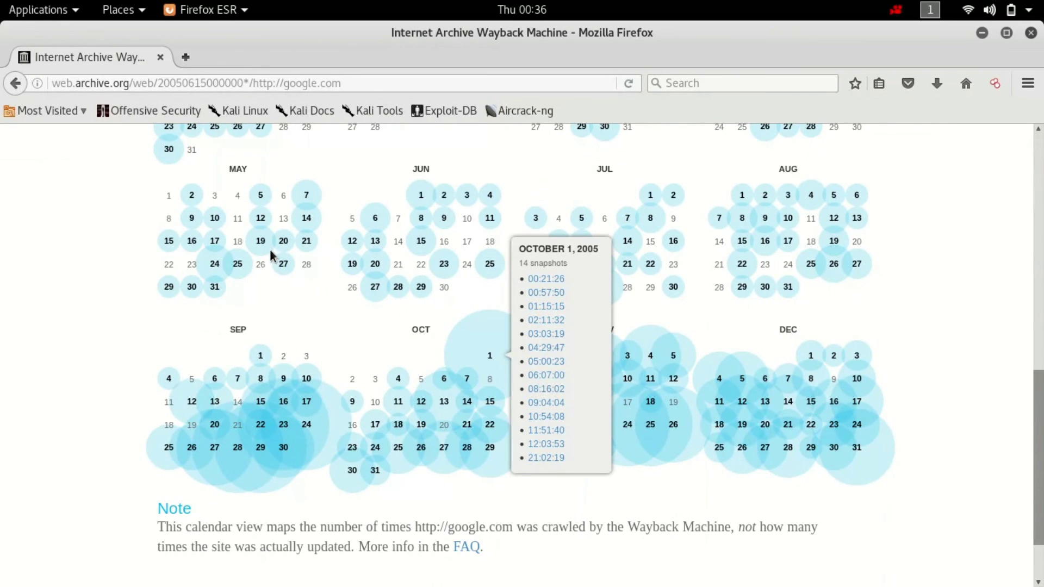
{"action": "mouse_move", "coordinate": [261, 242]}
{"action": "scroll", "coordinate": [316, 305], "scroll_direction": "up", "scroll_amount": 3}
{"action": "mouse_move", "coordinate": [170, 234]}
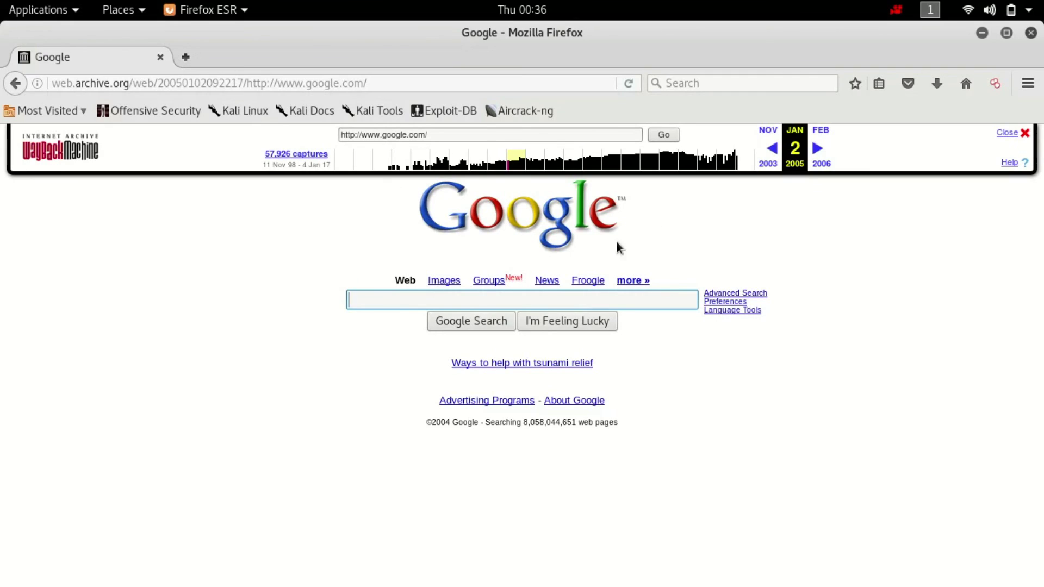
{"action": "left_click", "coordinate": [823, 162]}
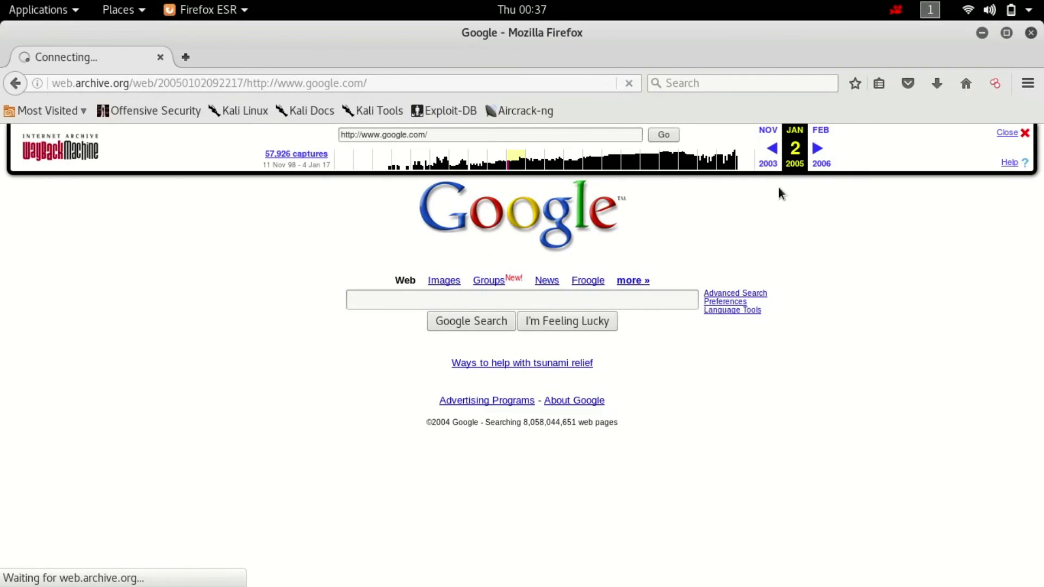